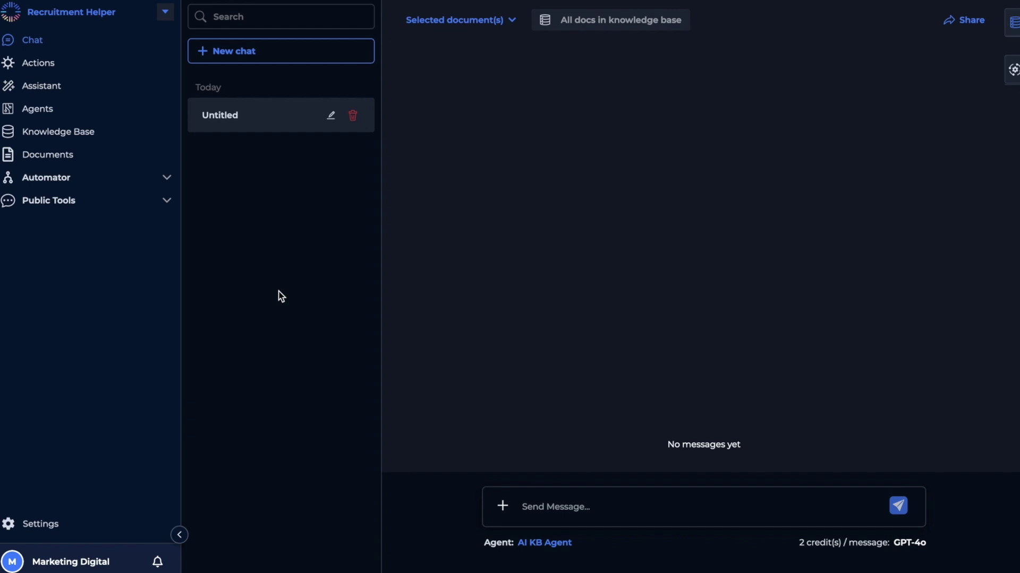
Expand Automator in the sidebar to show Flows, Runs, Connections and JSON Editor.
left_click(141, 183)
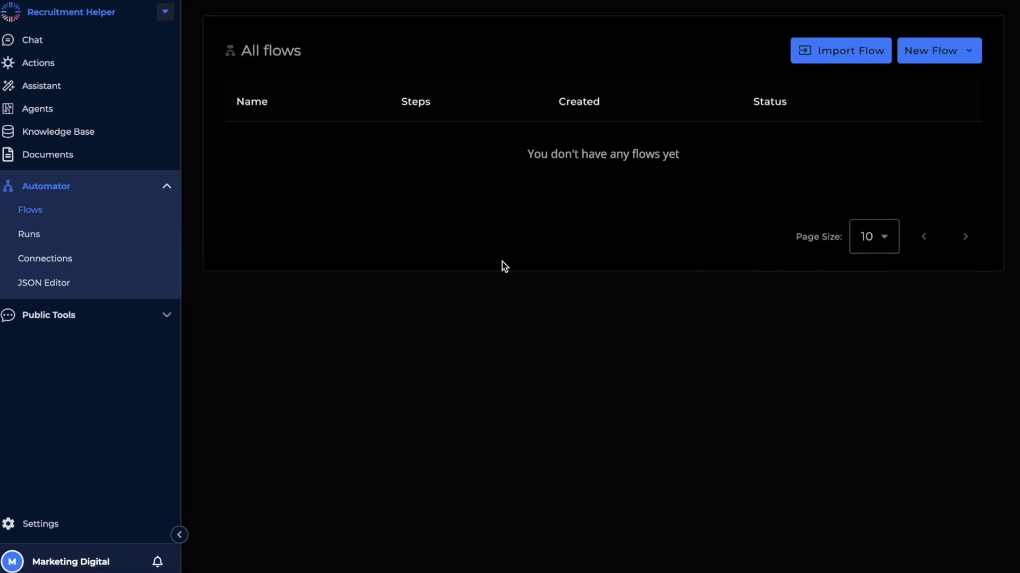
Browse the New Flow templates, close the template browser, and go to Actions.
left_click(921, 60)
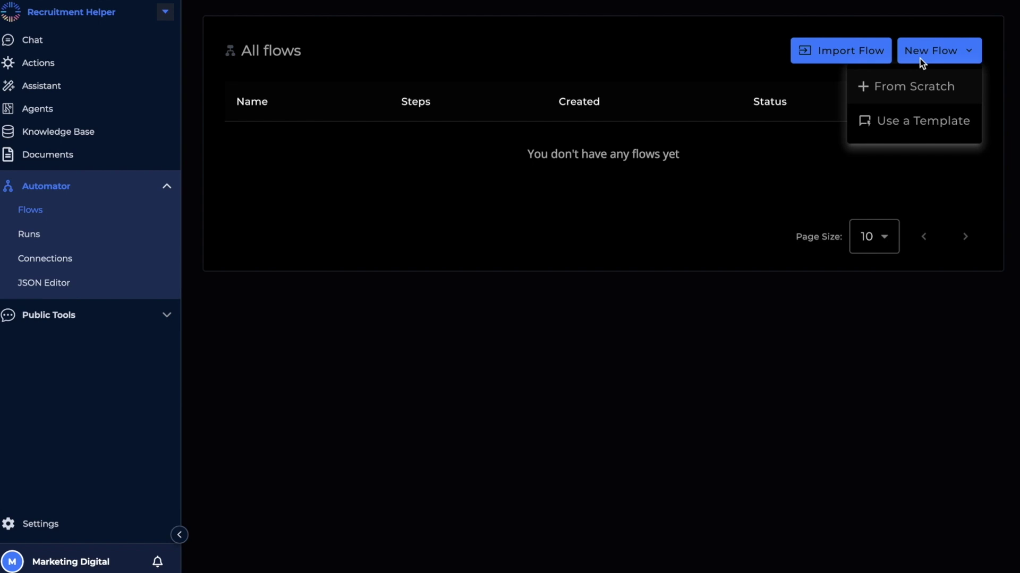
left_click(906, 121)
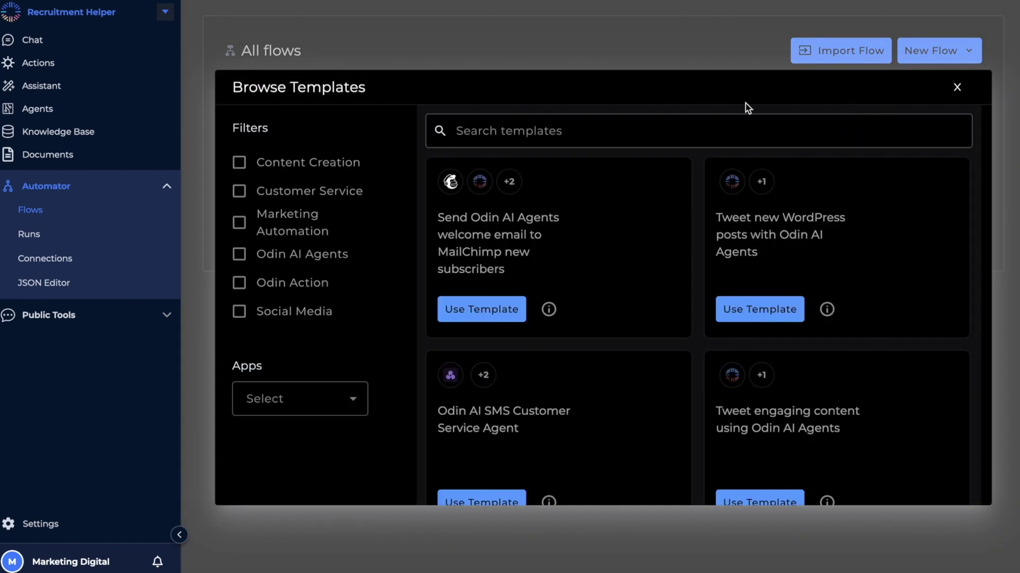
scroll(703, 236, "down", 1)
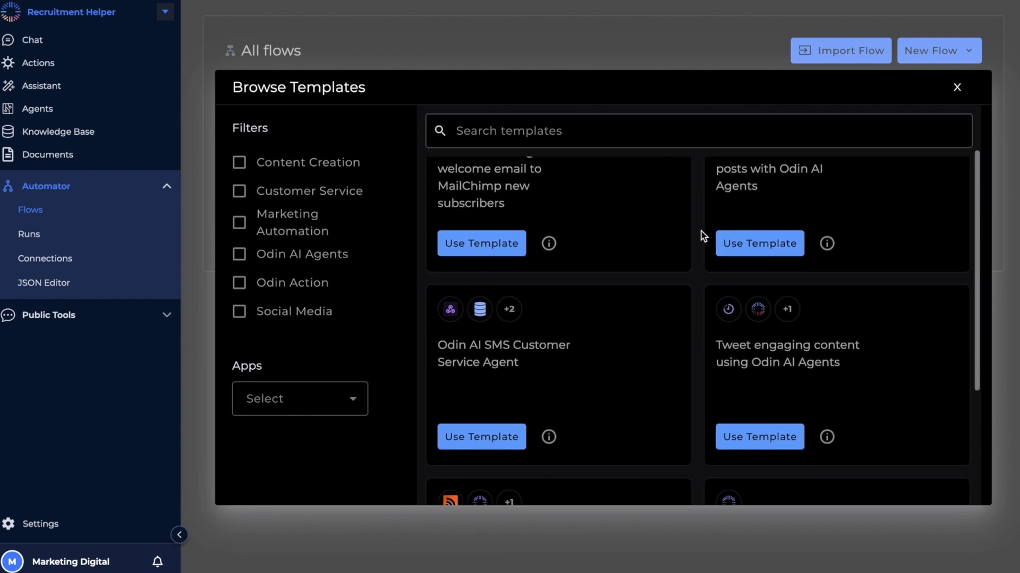
scroll(701, 234, "down", 1)
left_click(957, 88)
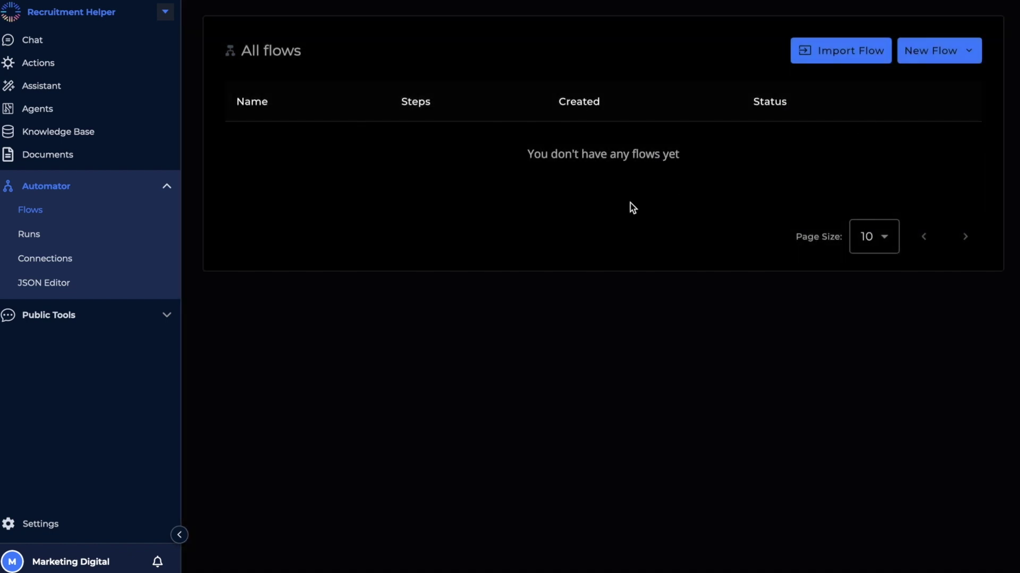
left_click(45, 61)
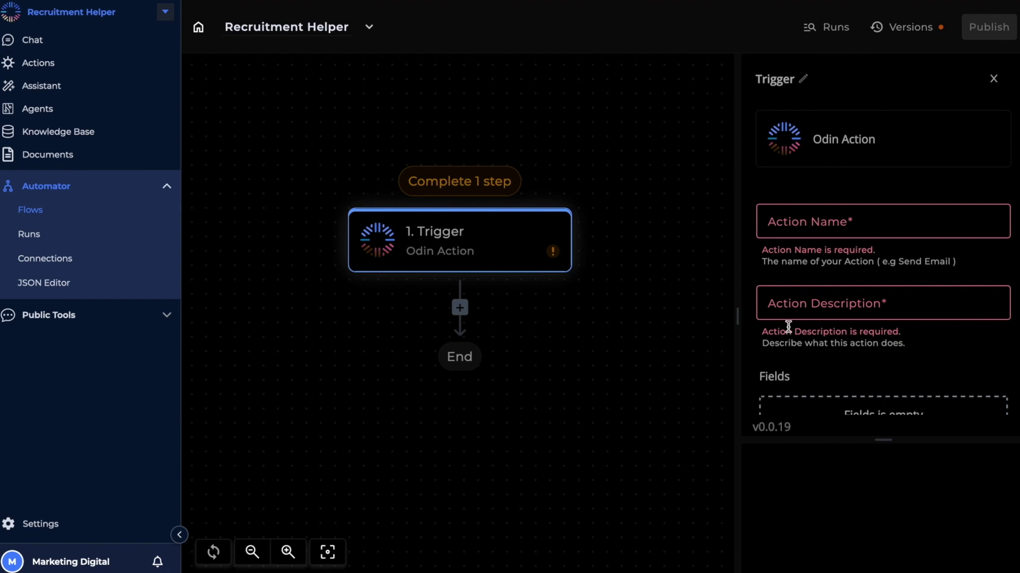
Begin entering a name in the new Odin Action trigger's settings.
left_click(778, 222)
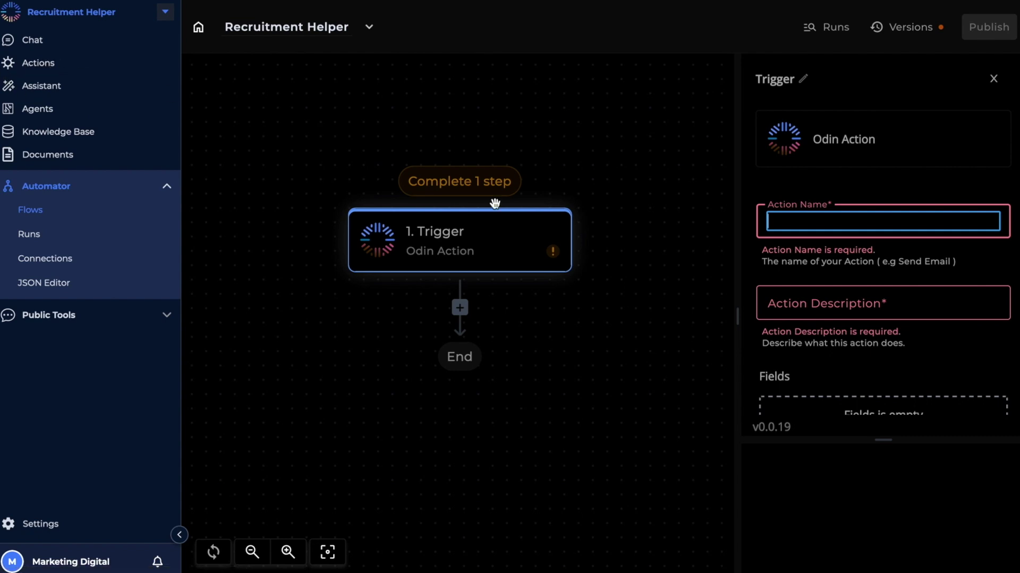
Name the action 'Recruitment Helper' and describe it as finding LinkedIn profile URLs from a search query.
type("Recruitment Helper")
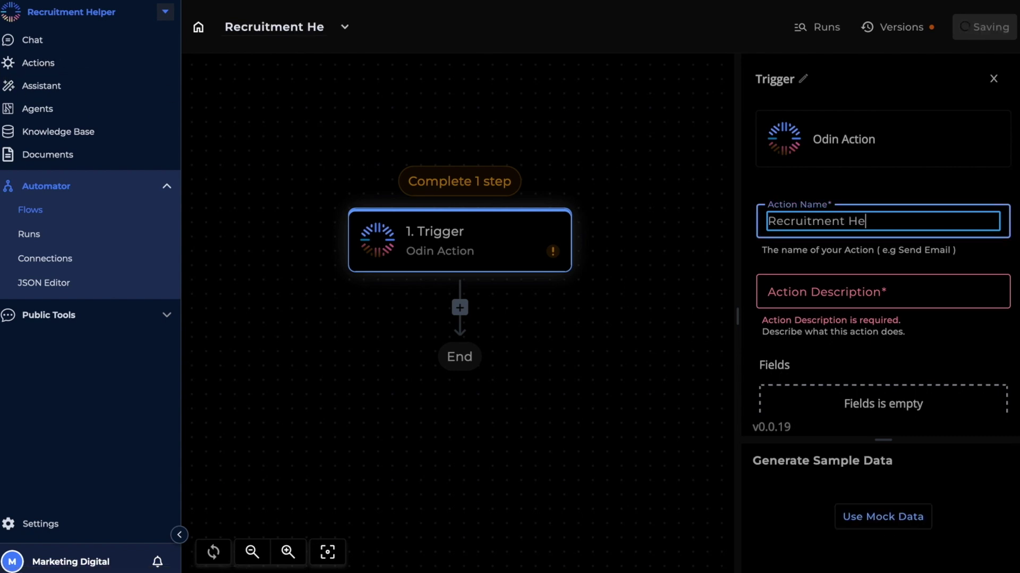
left_click(817, 294)
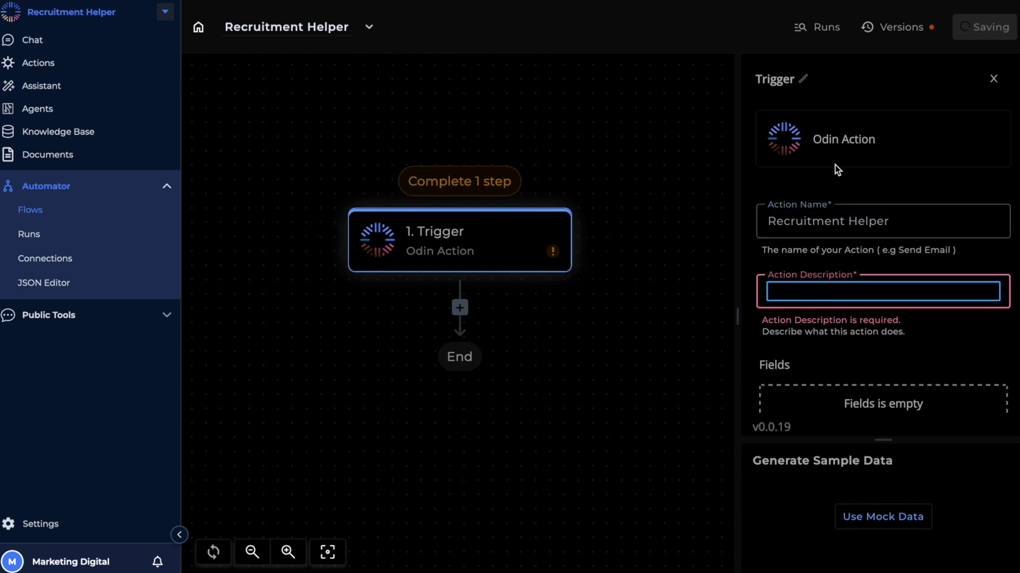
scroll(835, 166, "down", 1)
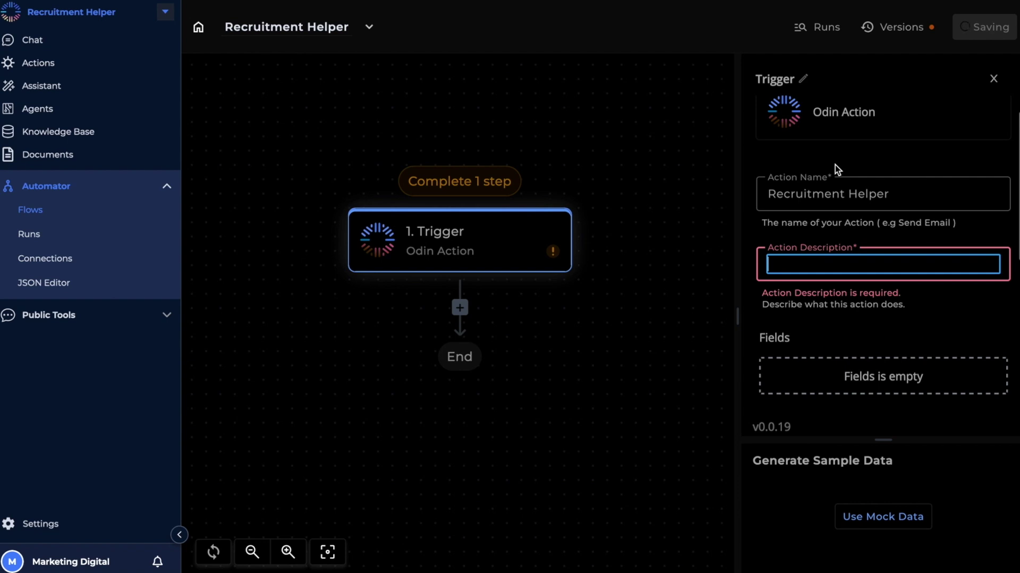
type("Find a")
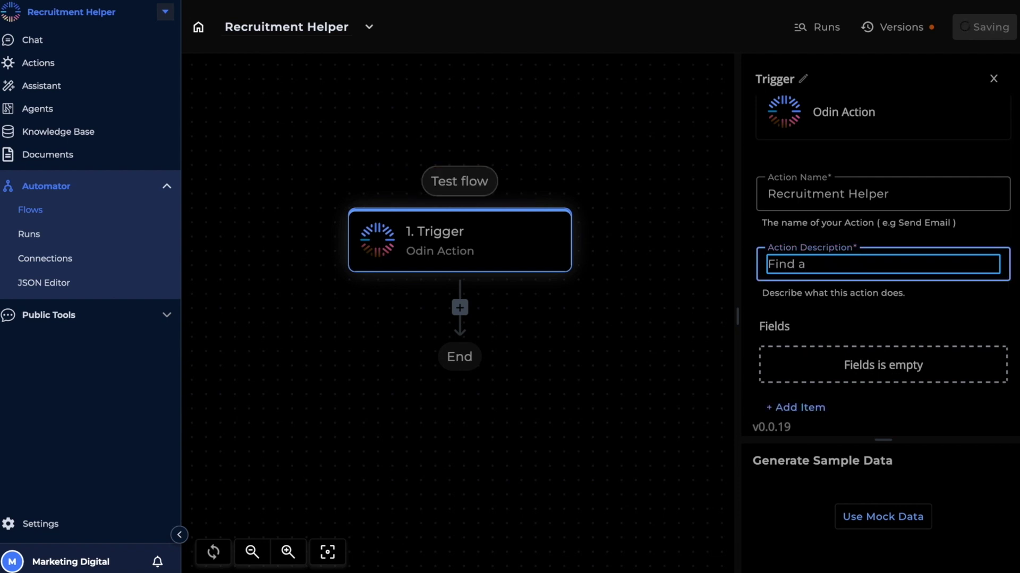
type(" set of LinkedIn profile URLs ")
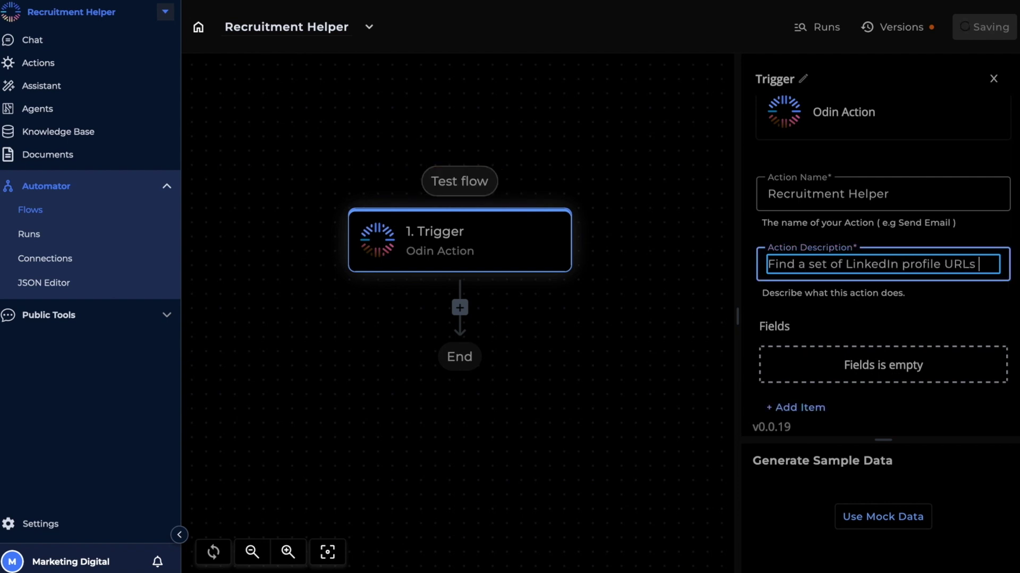
type("based on an input search ")
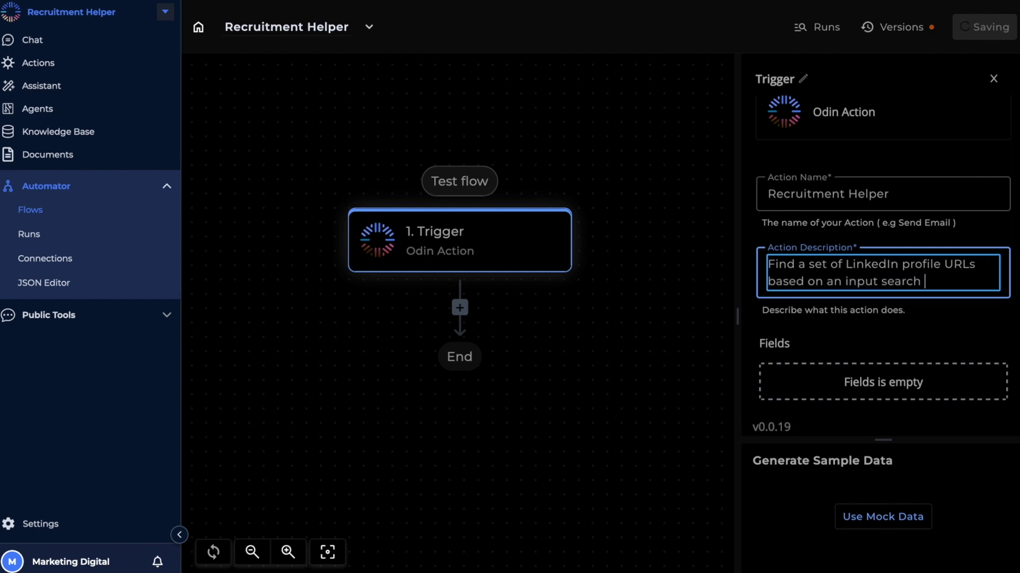
type("query.")
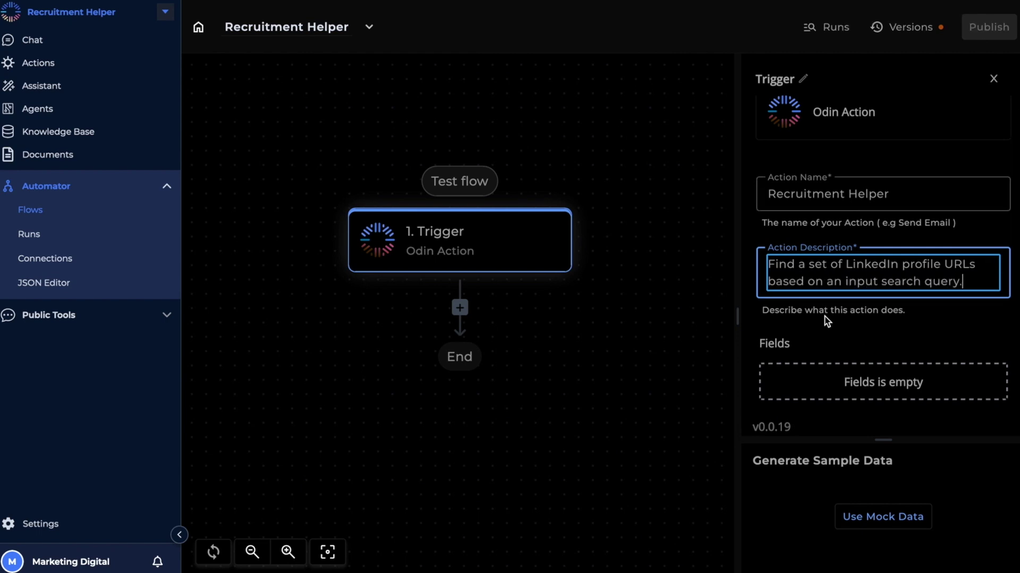
left_click(825, 315)
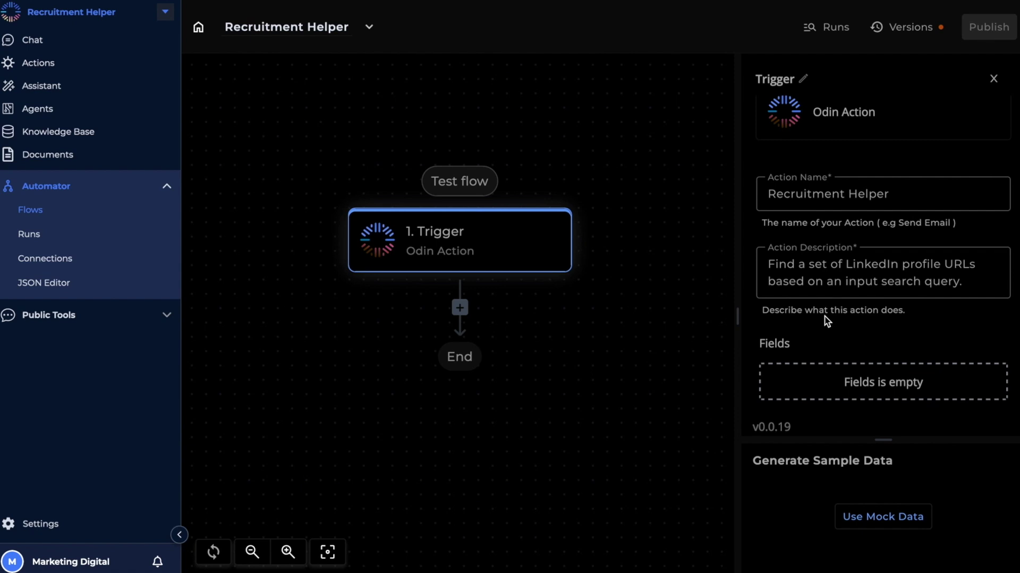
scroll(827, 320, "down", 2)
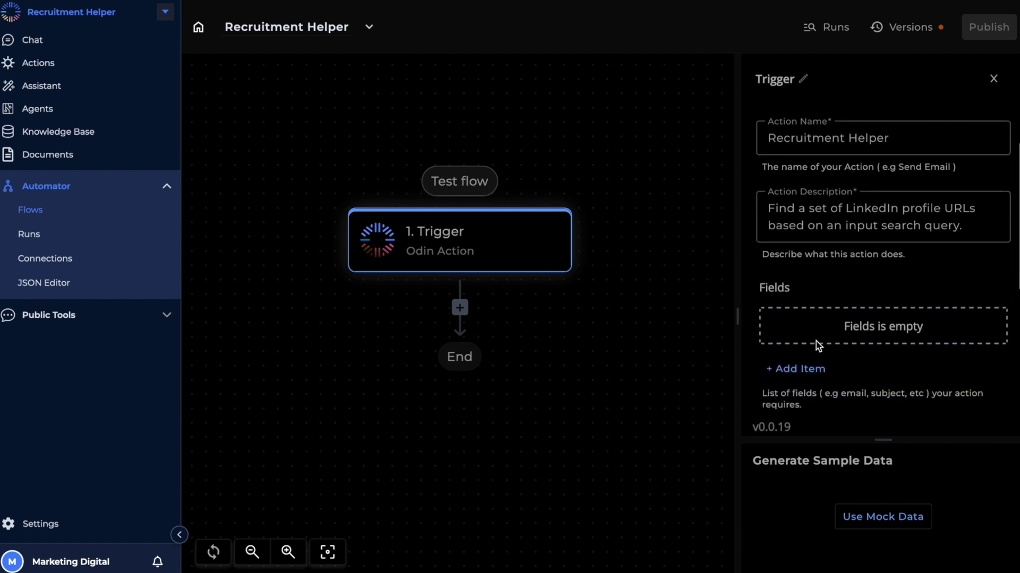
Add a Short text 'Search query' field described as the criteria for finding profiles.
left_click(805, 369)
scroll(803, 366, "down", 5)
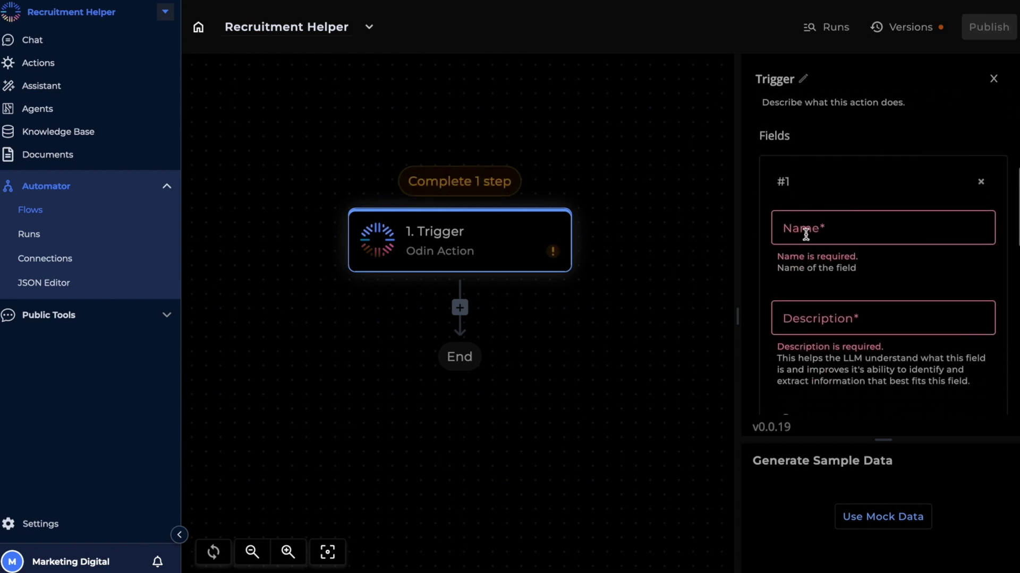
left_click(806, 234)
type("Searc")
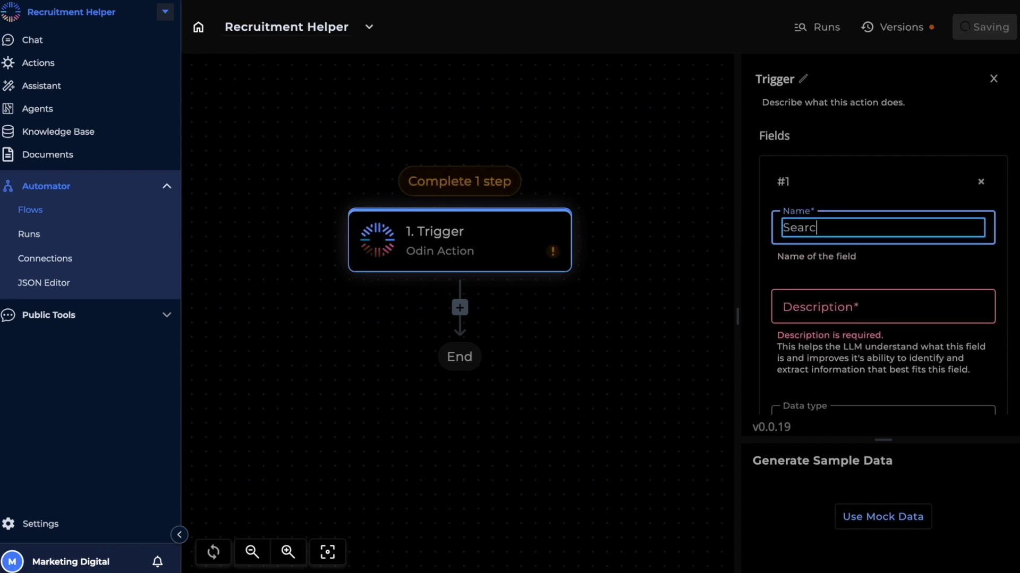
type("h query")
left_click(833, 306)
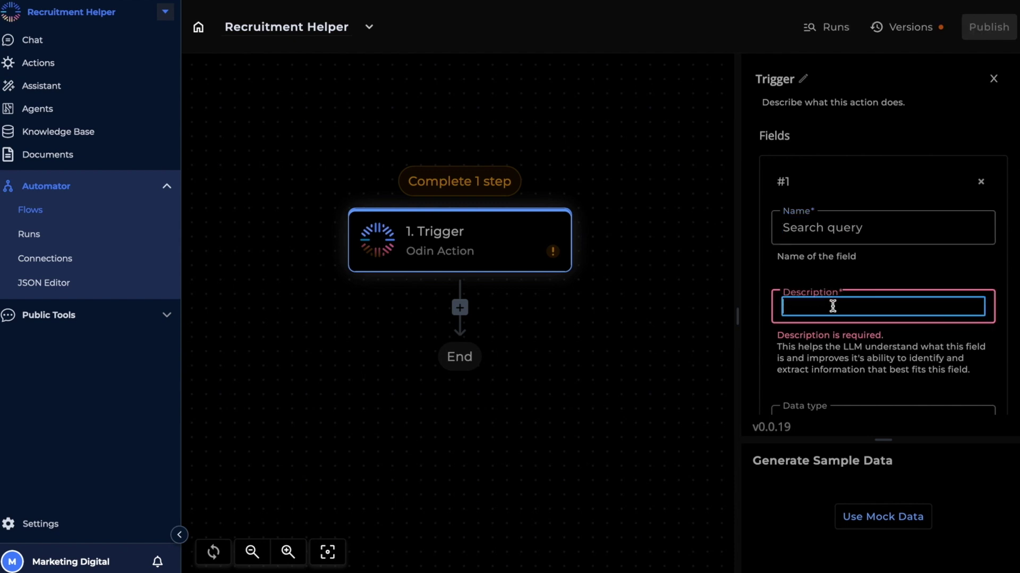
type("A description of ")
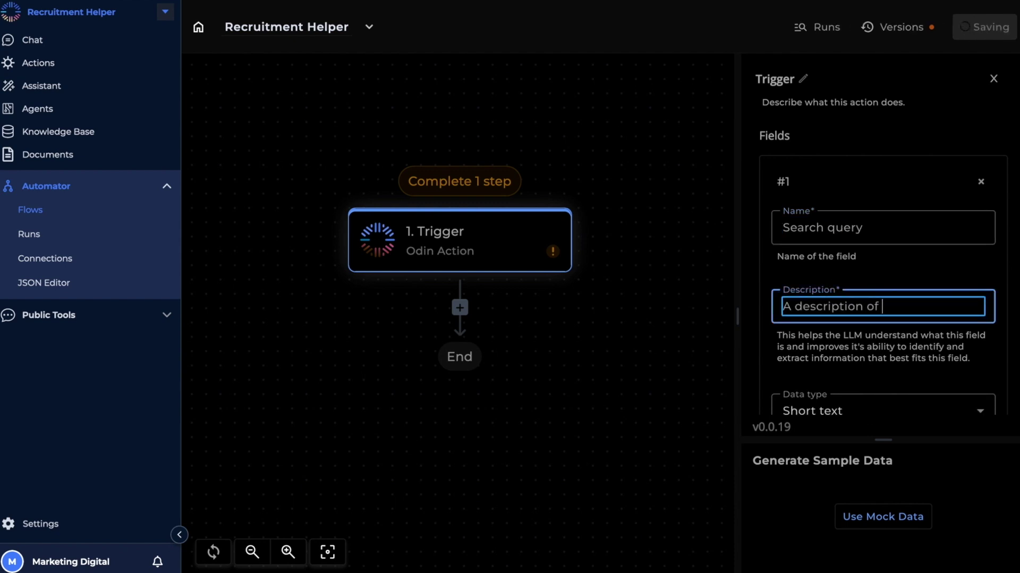
type("the criteria based on which pr")
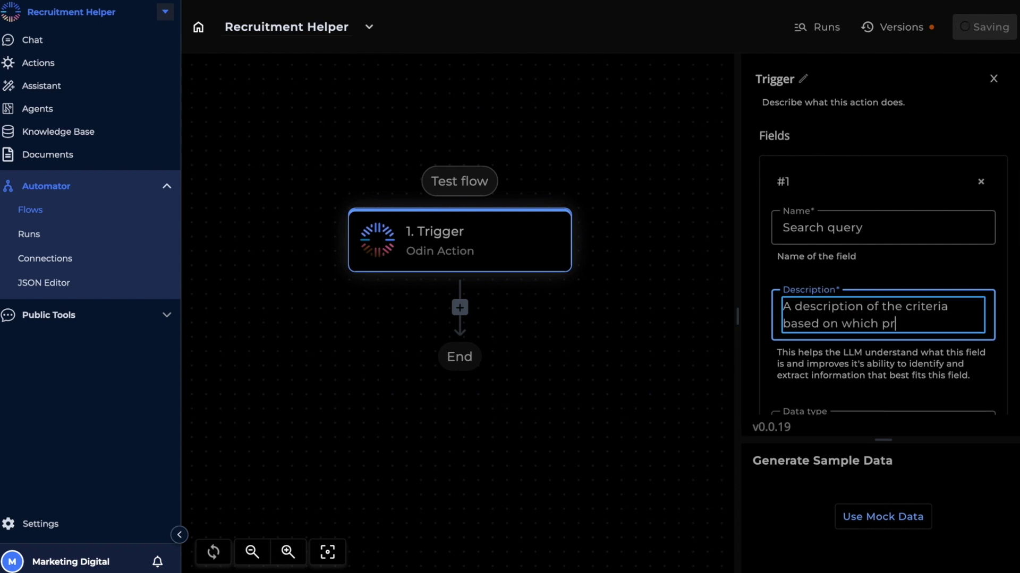
type("ofiles are found.")
left_click(857, 265)
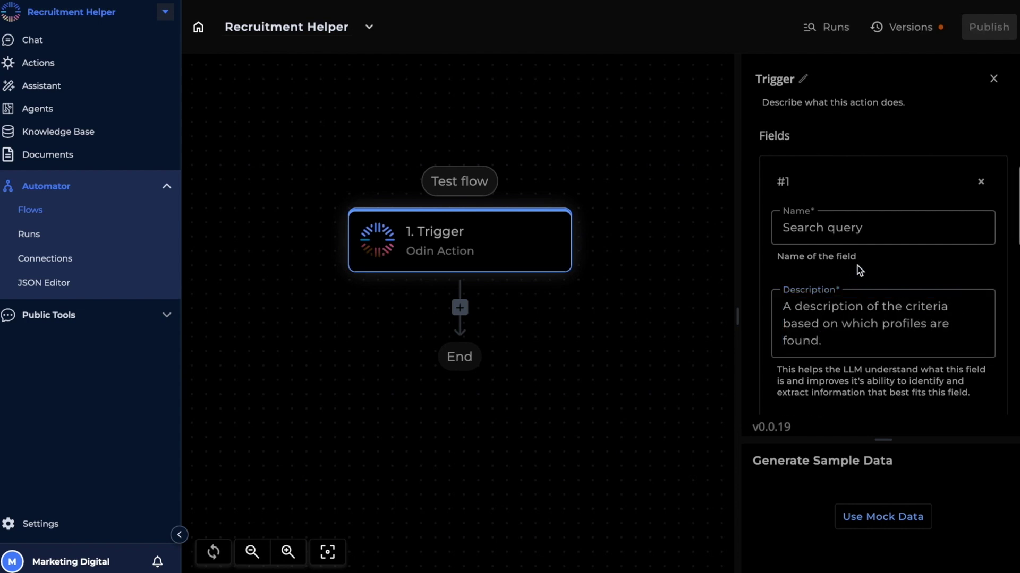
scroll(857, 266, "down", 3)
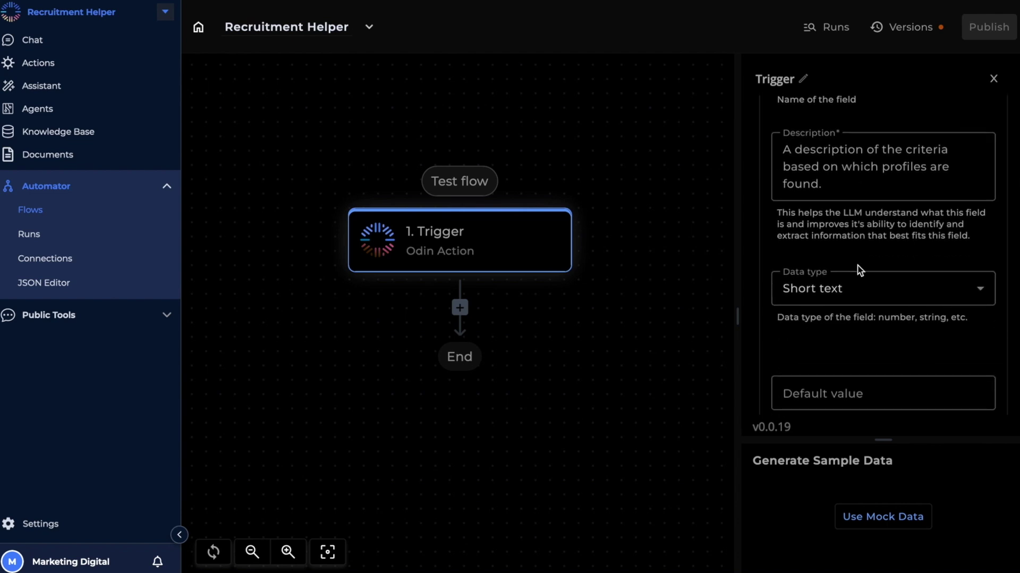
left_click(900, 522)
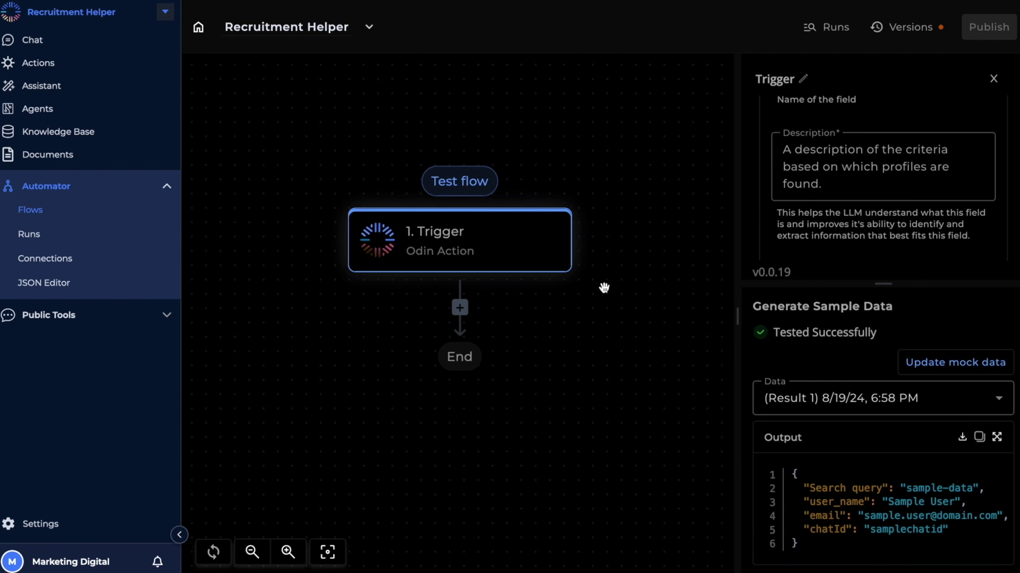
Add a new step between the trigger and End.
left_click(460, 308)
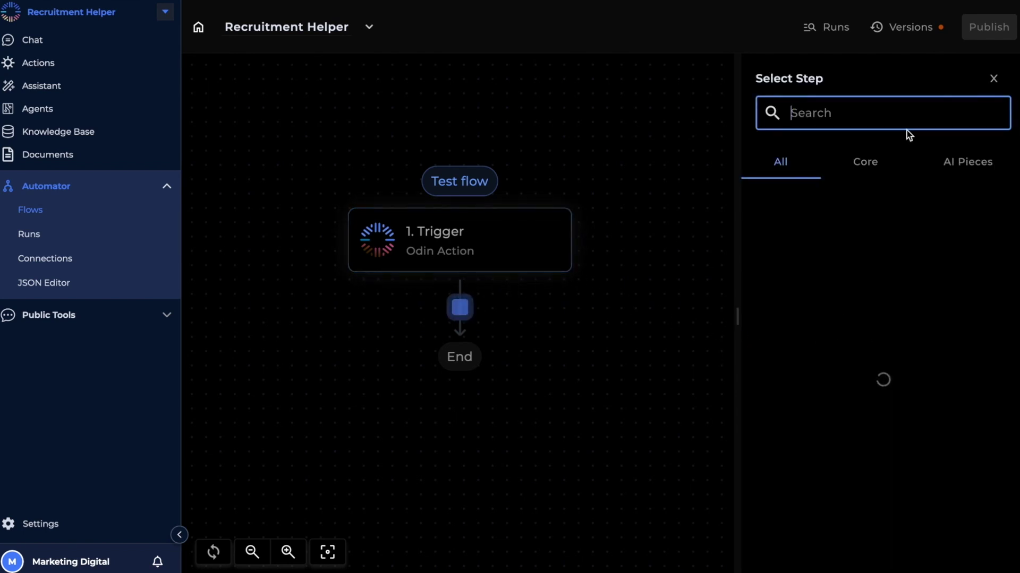
Add an Odin AI Agents step using the Instruct Odin AI action.
type("Odin AI")
left_click(844, 221)
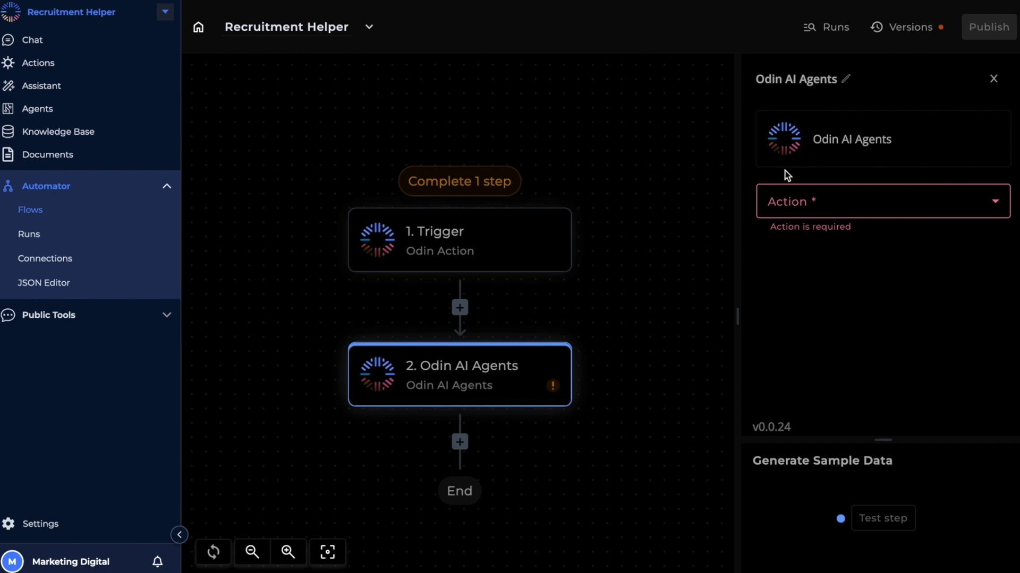
left_click(790, 213)
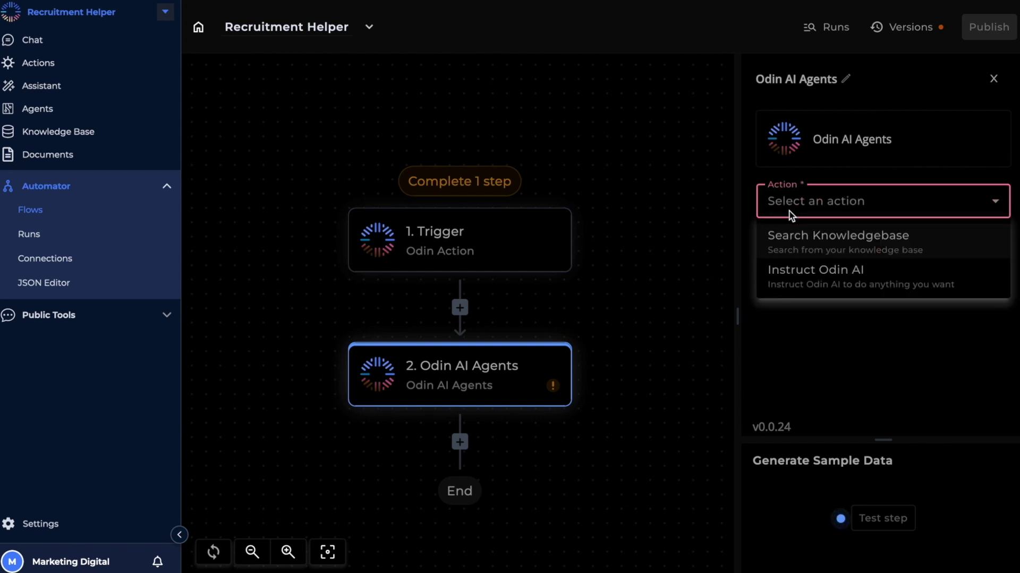
left_click(793, 286)
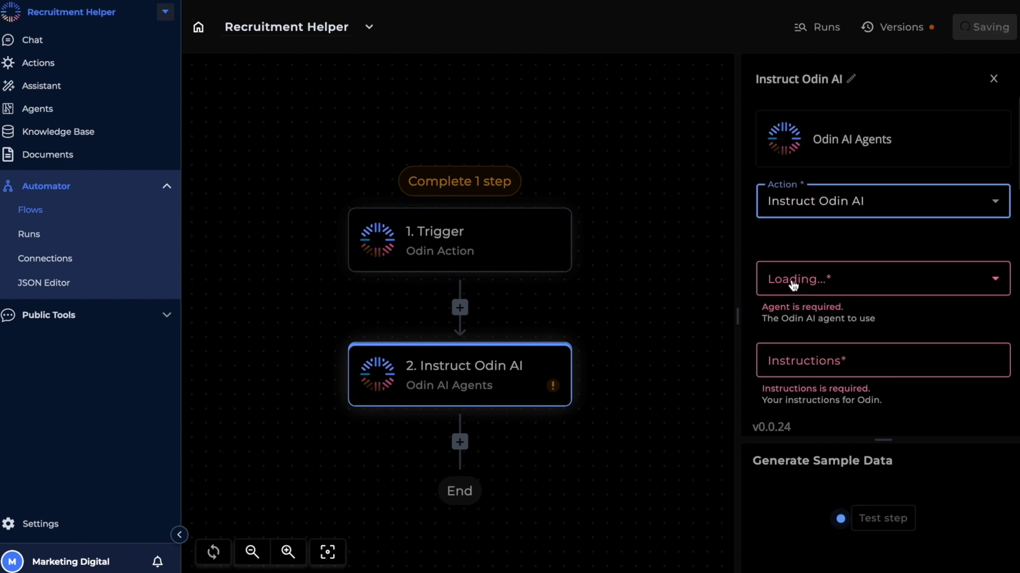
scroll(796, 234, "down", 1)
scroll(797, 235, "down", 1)
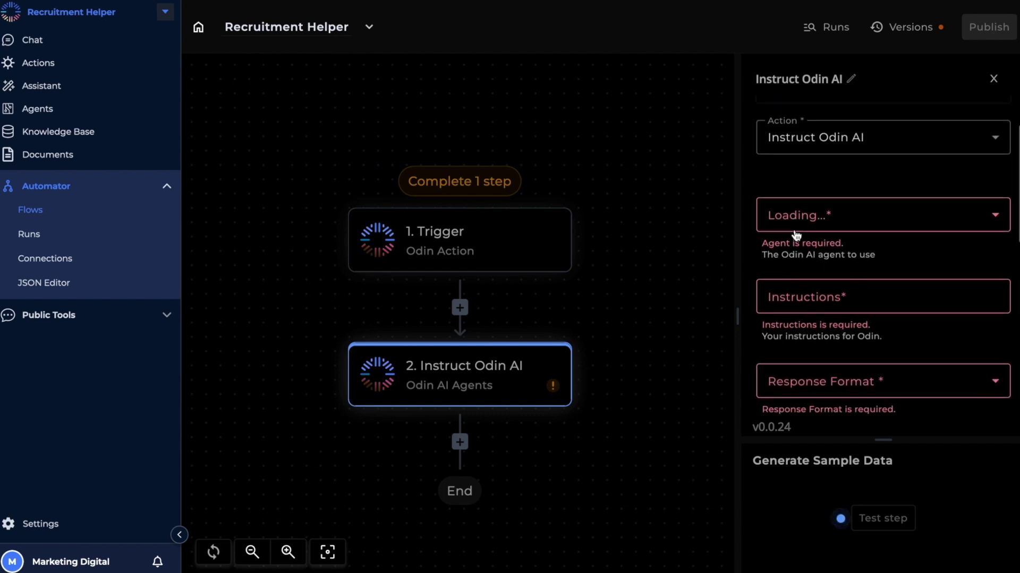
Choose AI Simple Agent as the step's agent.
left_click(867, 211)
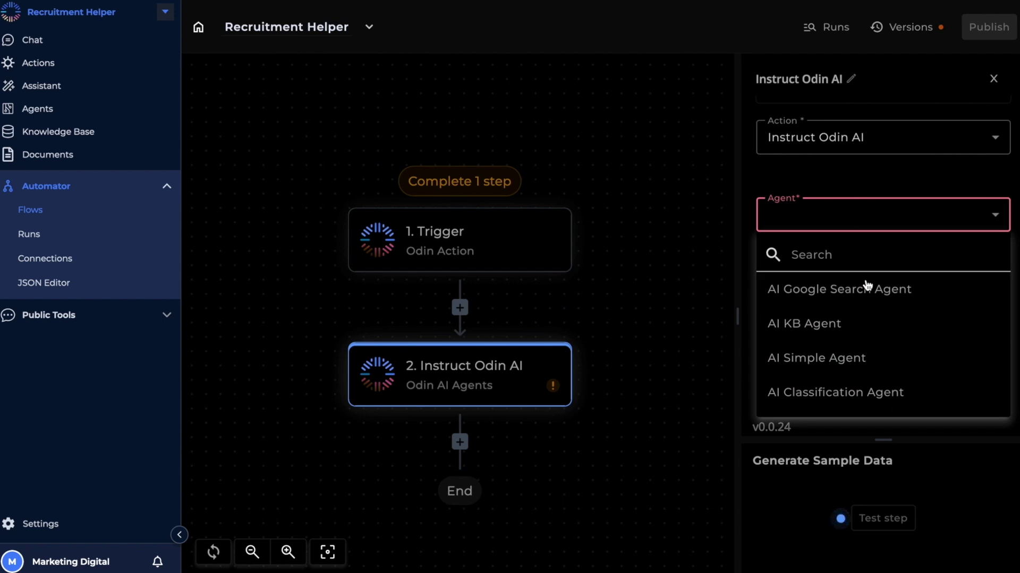
scroll(874, 359, "down", 2)
scroll(877, 362, "down", 3)
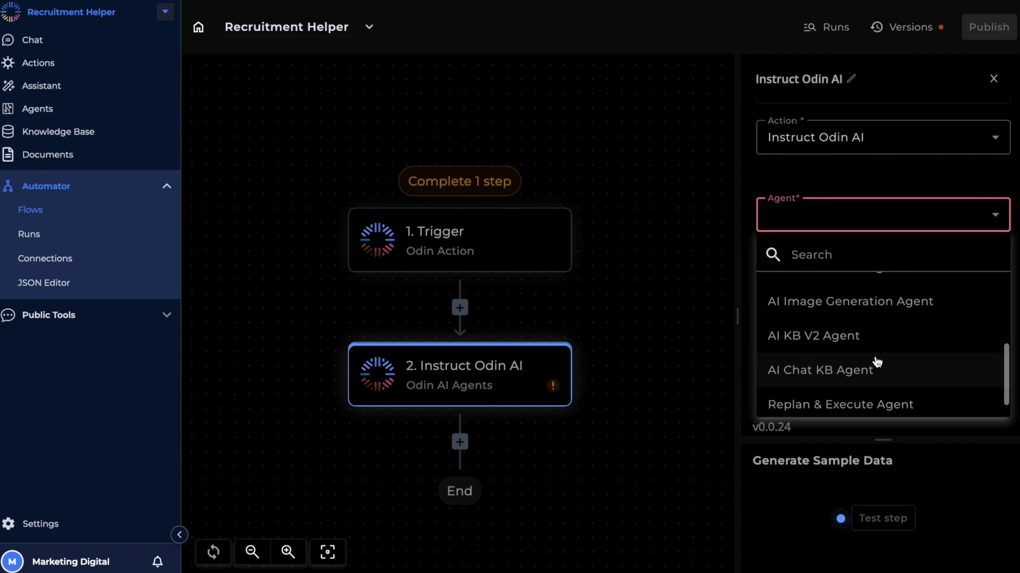
scroll(877, 362, "down", 1)
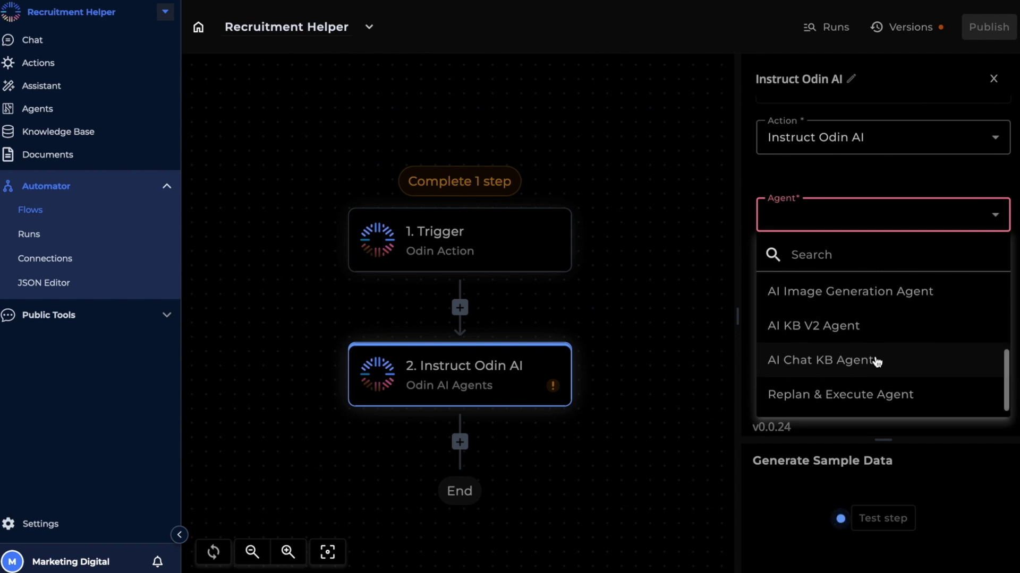
scroll(877, 362, "up", 3)
left_click(875, 360)
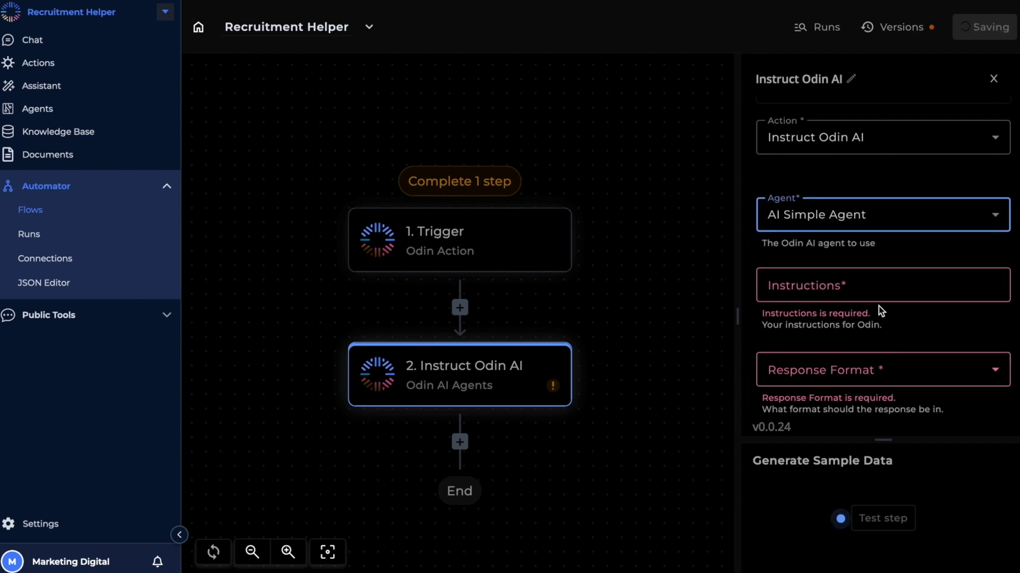
left_click(826, 285)
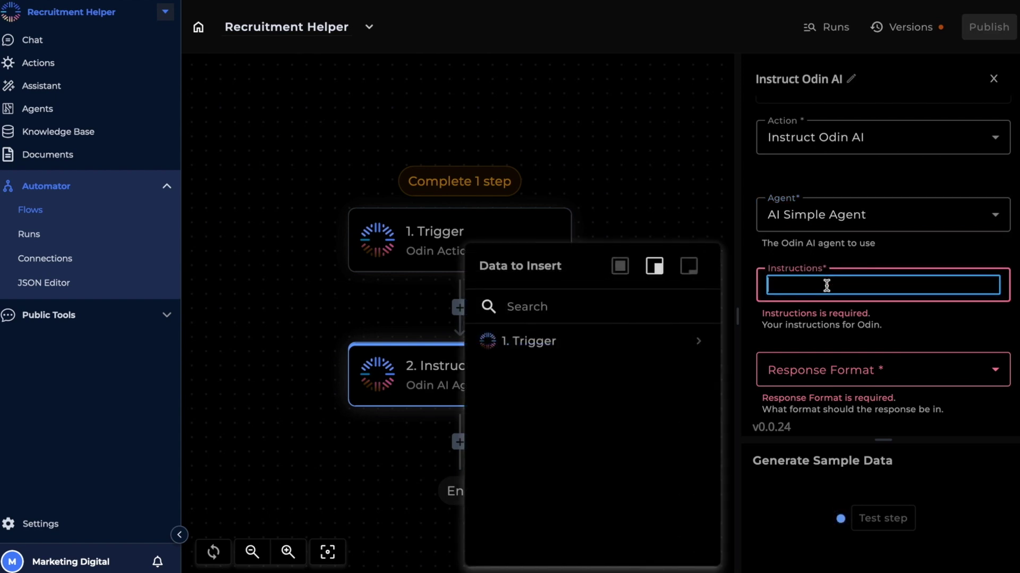
Write the instructions with the trigger's Search query and the pasted query-writing prompt.
left_click(699, 343)
mouse_move(694, 375)
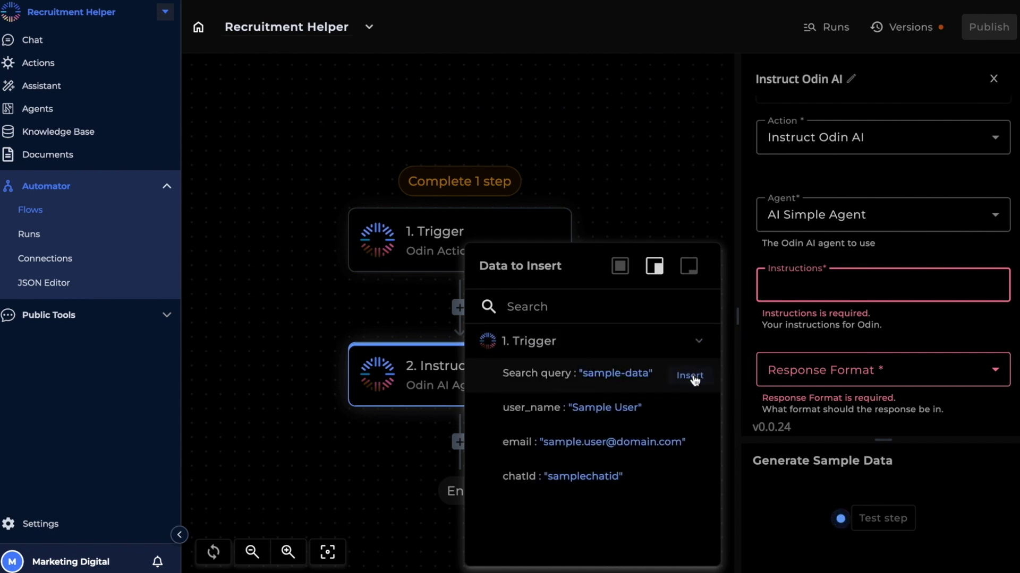
left_click(694, 377)
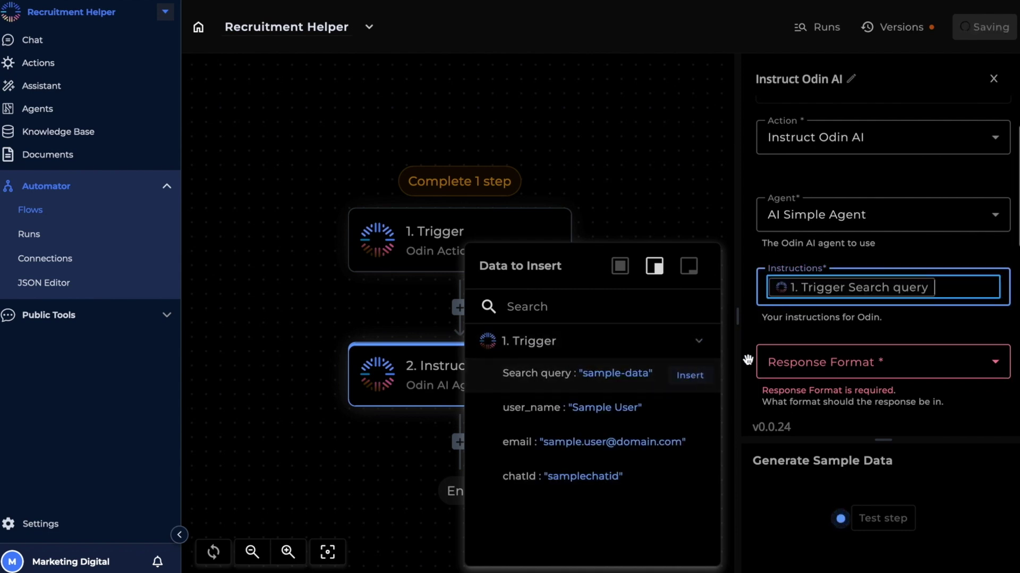
key("ctrl+v")
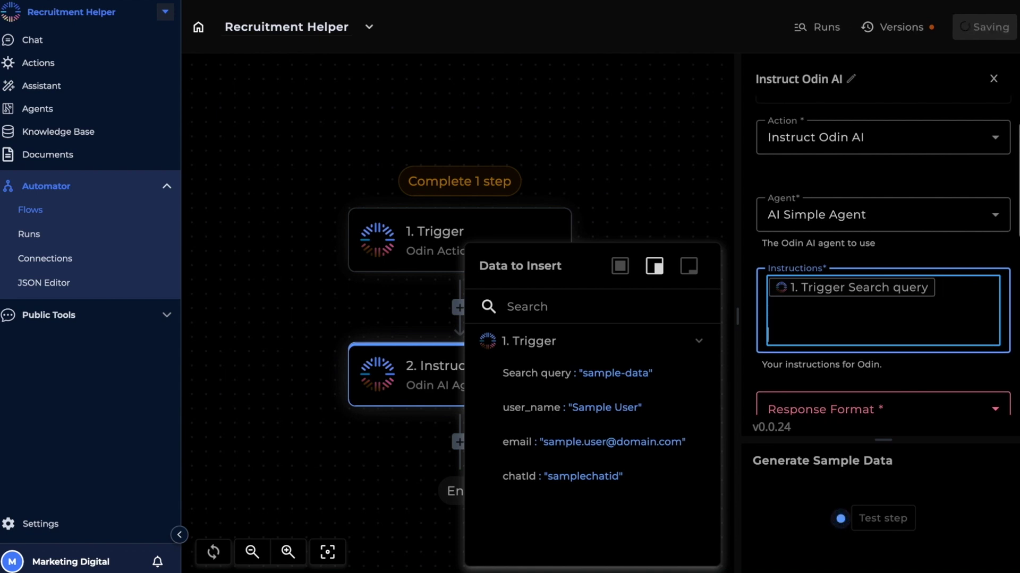
left_click(860, 259)
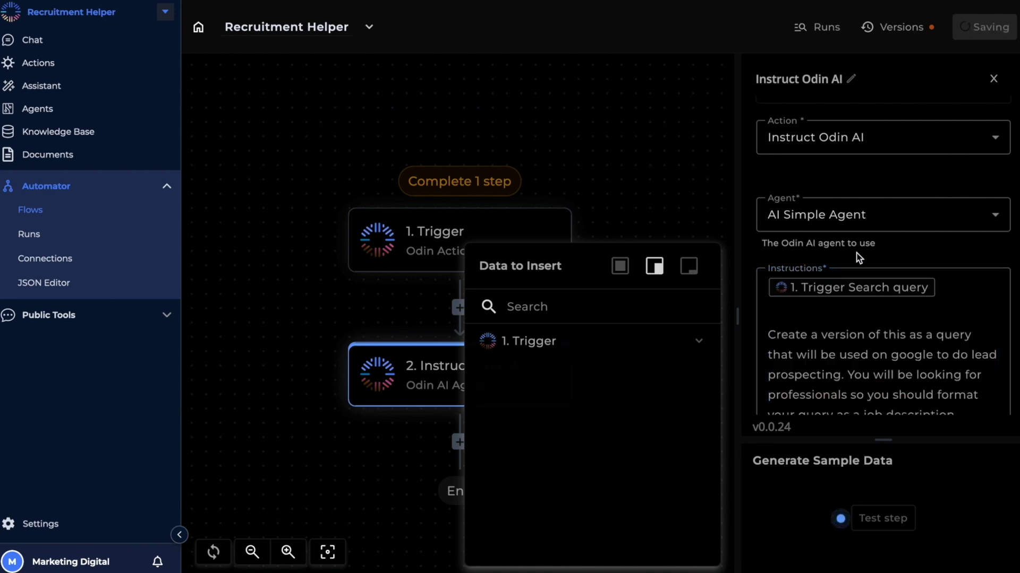
Set the response format to Normal and test the agent step.
scroll(857, 255, "down", 1)
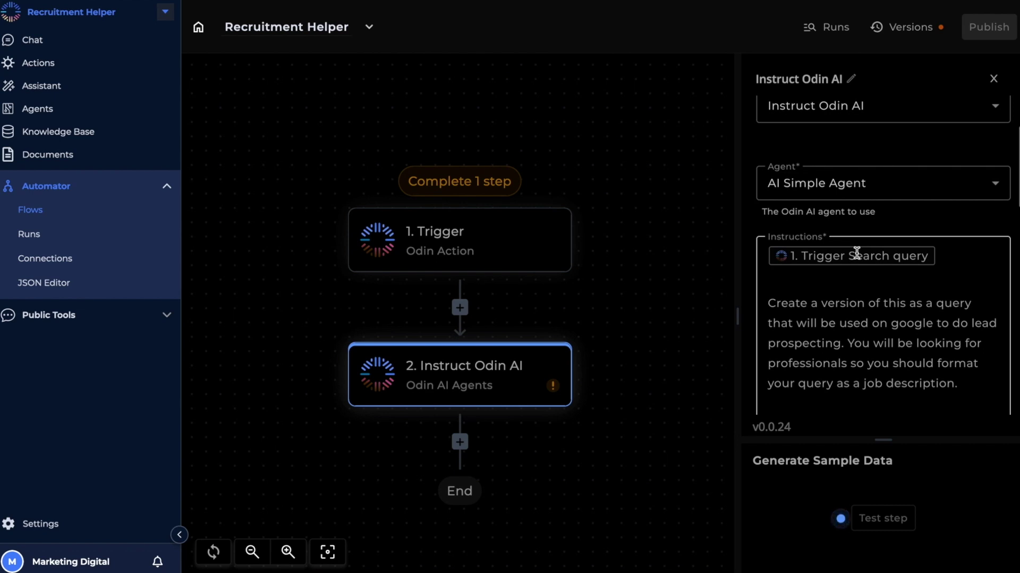
scroll(857, 253, "down", 5)
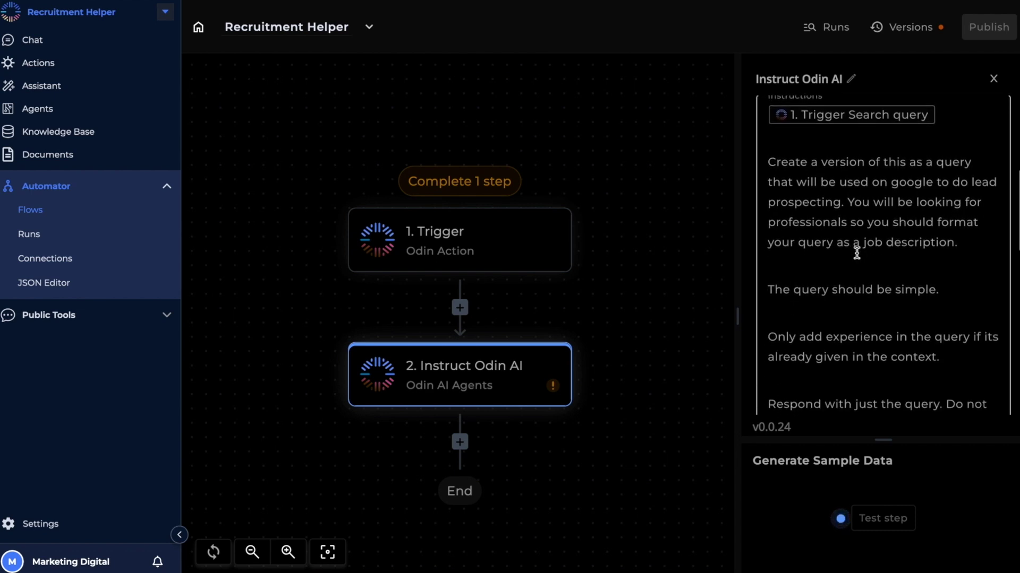
scroll(857, 253, "down", 2)
scroll(857, 253, "down", 7)
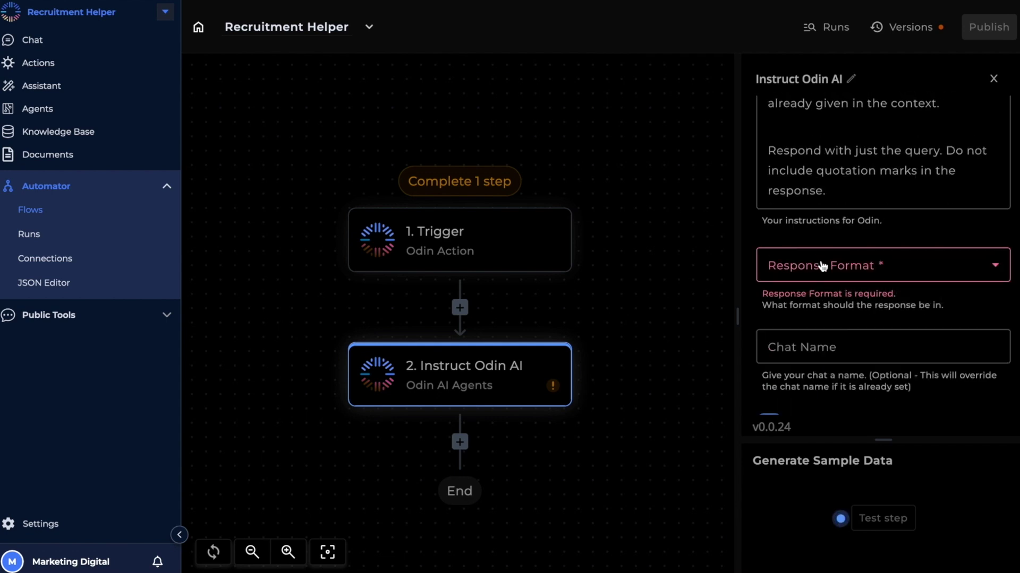
left_click(822, 265)
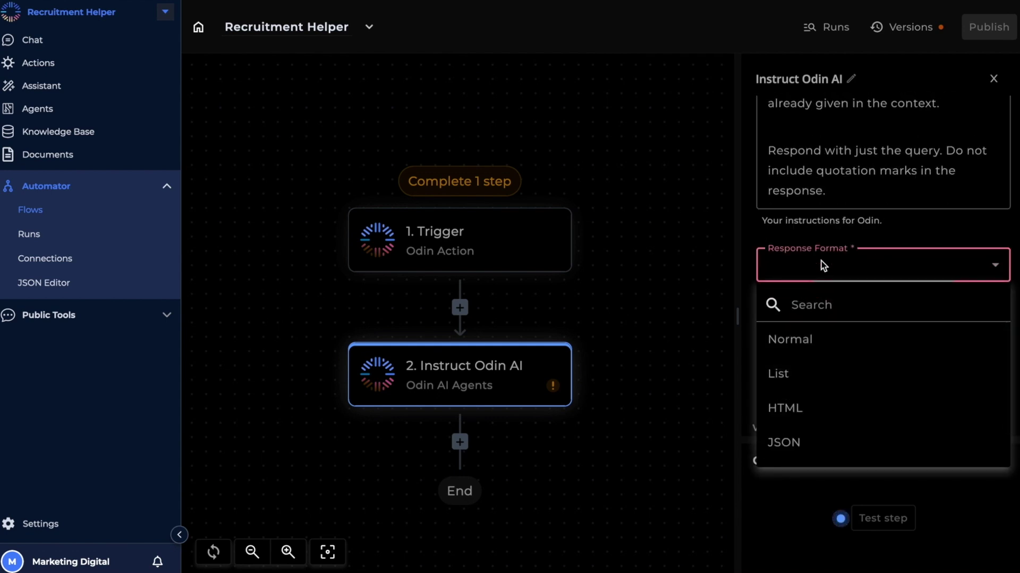
left_click(820, 345)
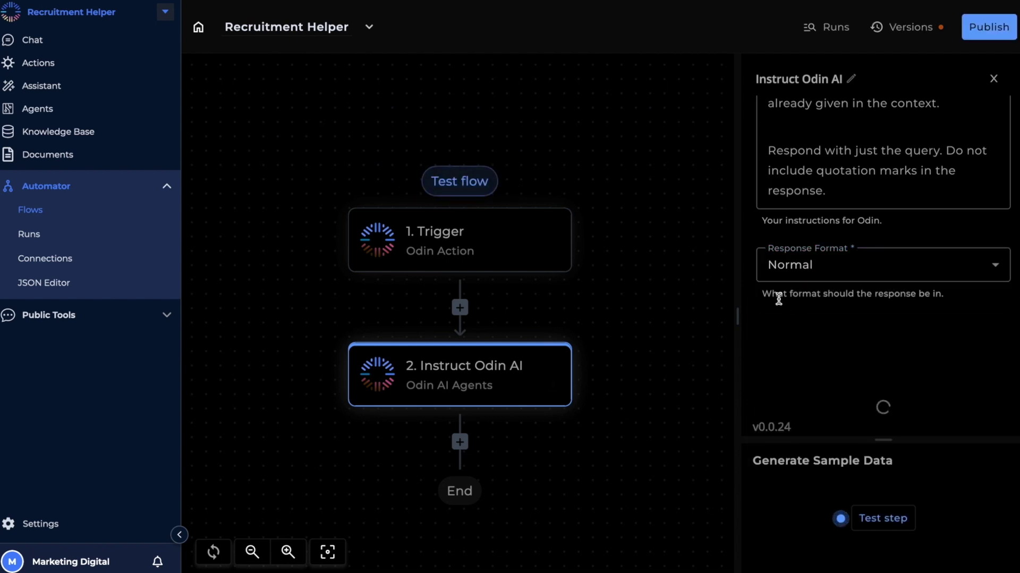
left_click(883, 519)
Add an Odin AI Tools step using the Get LinkedIn Profile action after the agent step.
left_click(459, 444)
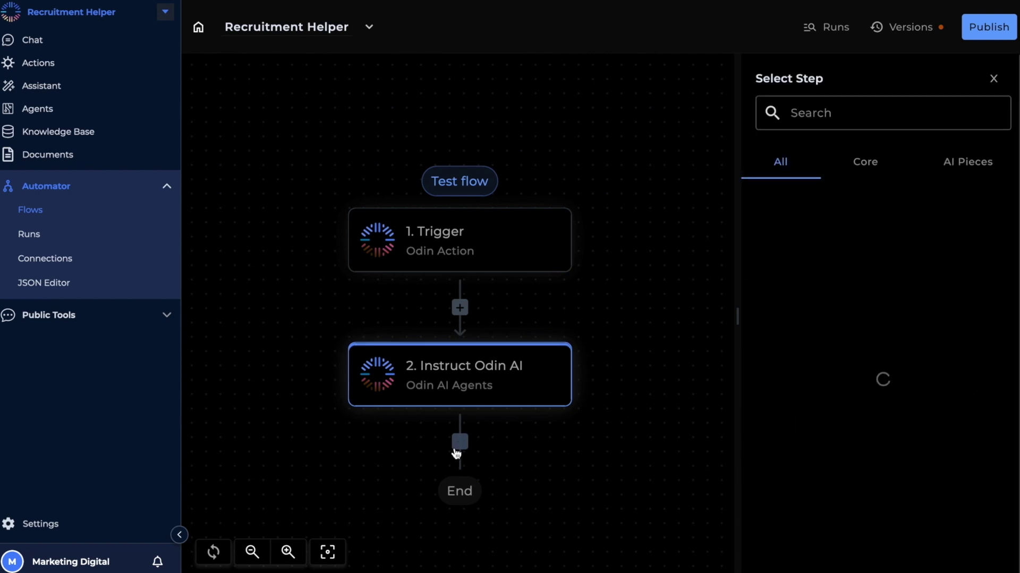
type("Odin AI")
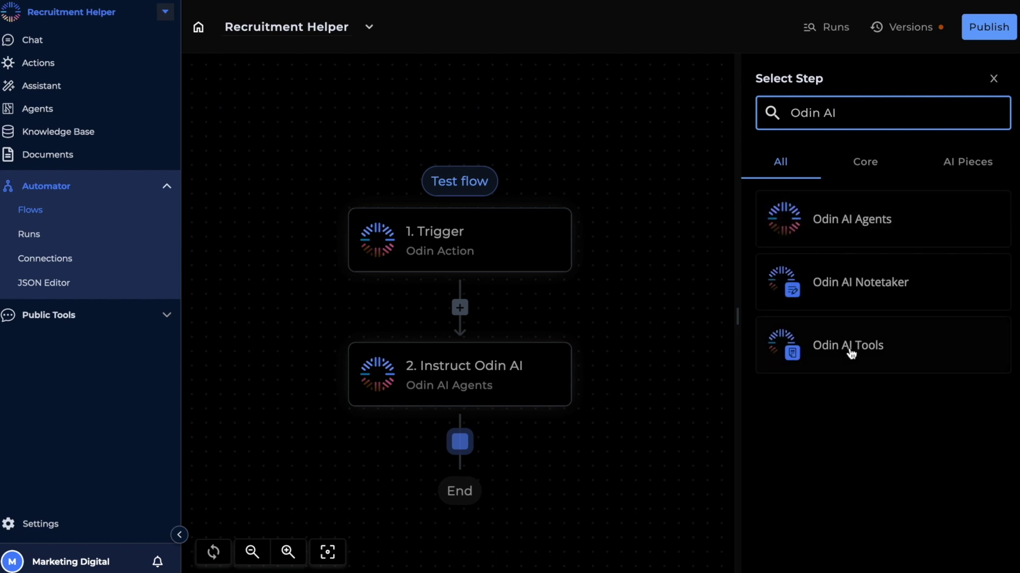
left_click(850, 353)
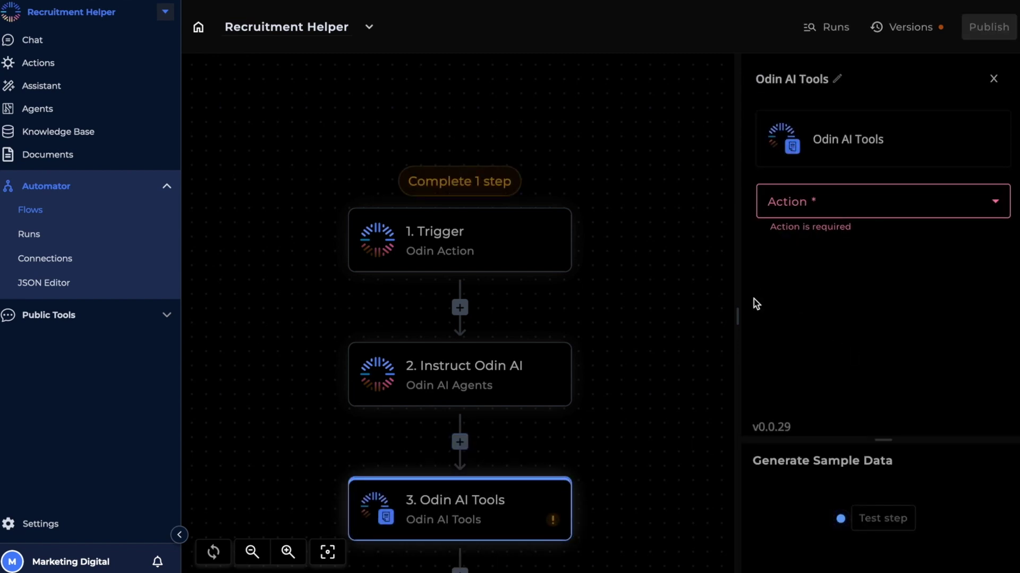
left_click(853, 200)
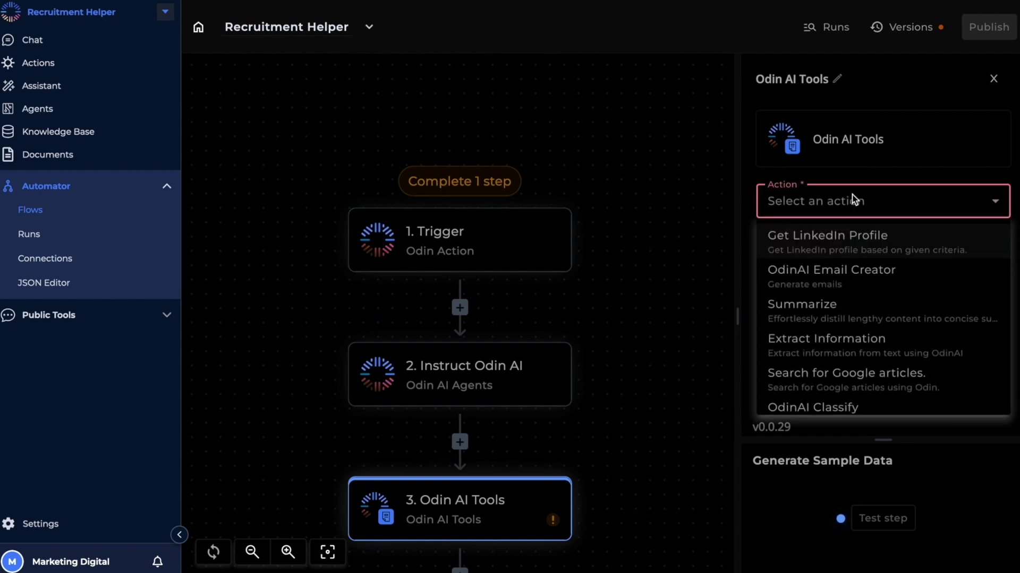
left_click(856, 247)
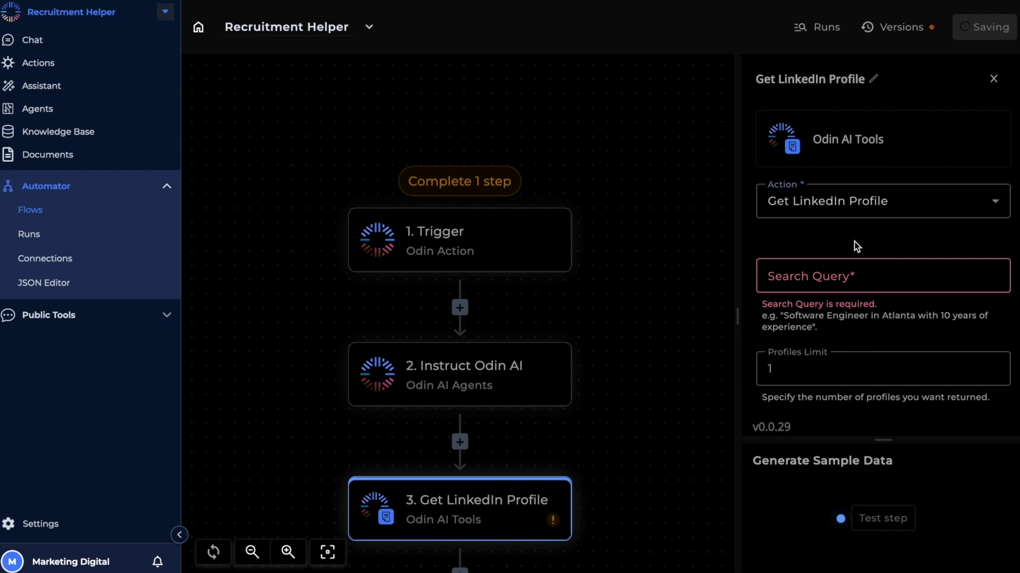
Use the agent's message response as Search Query and set Profiles Limit to 10.
left_click(793, 282)
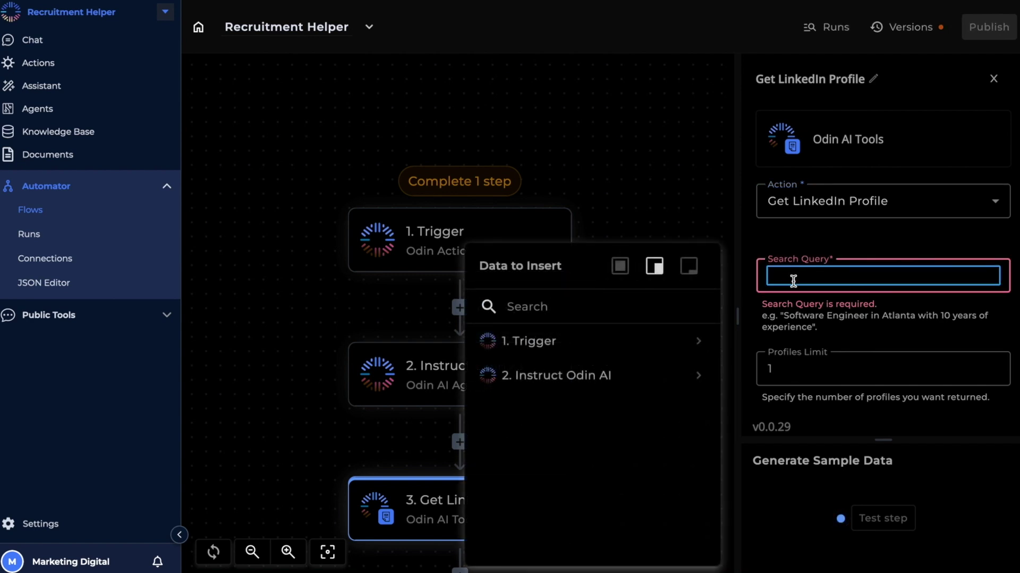
left_click(700, 378)
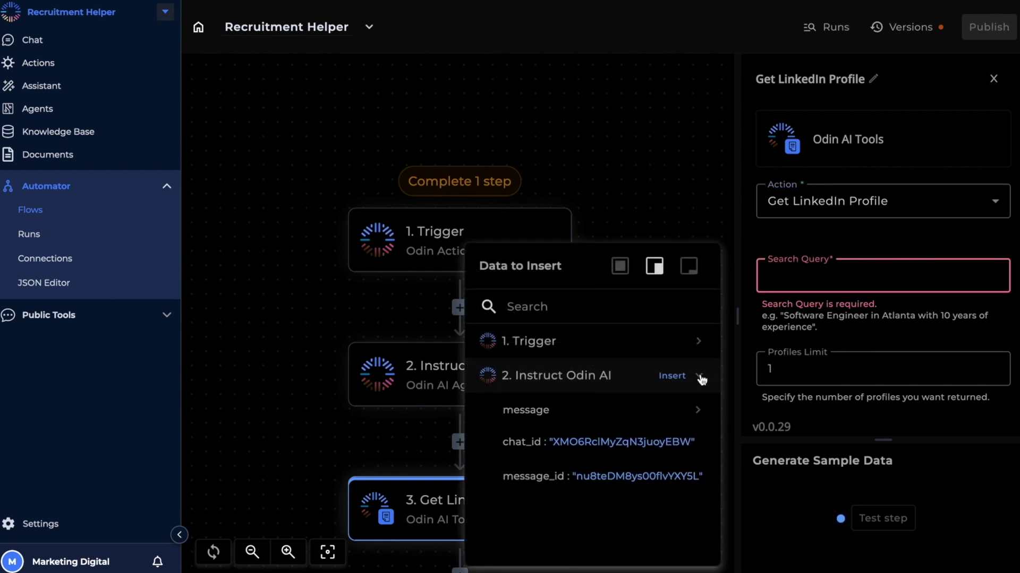
left_click(699, 411)
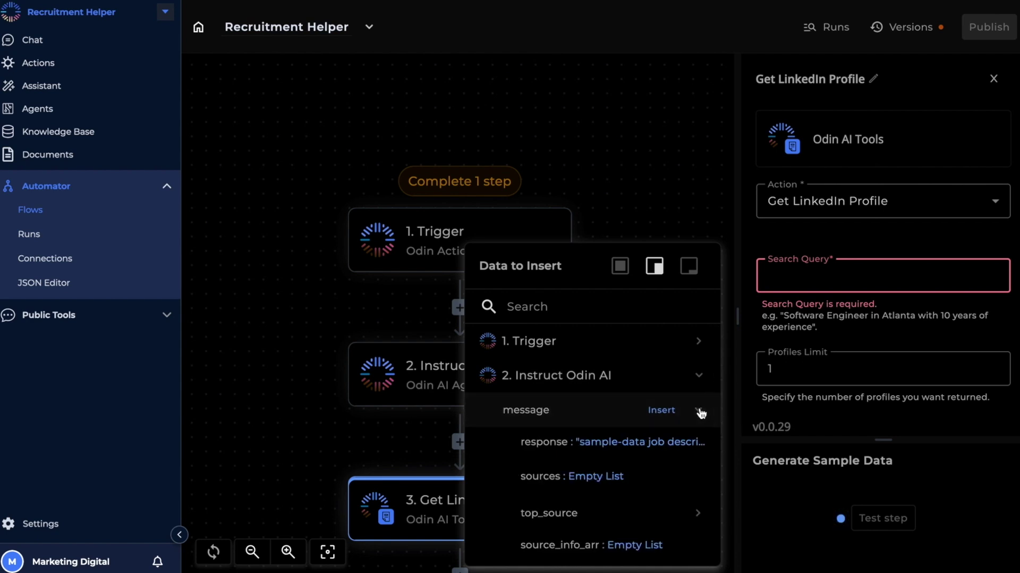
left_click(689, 445)
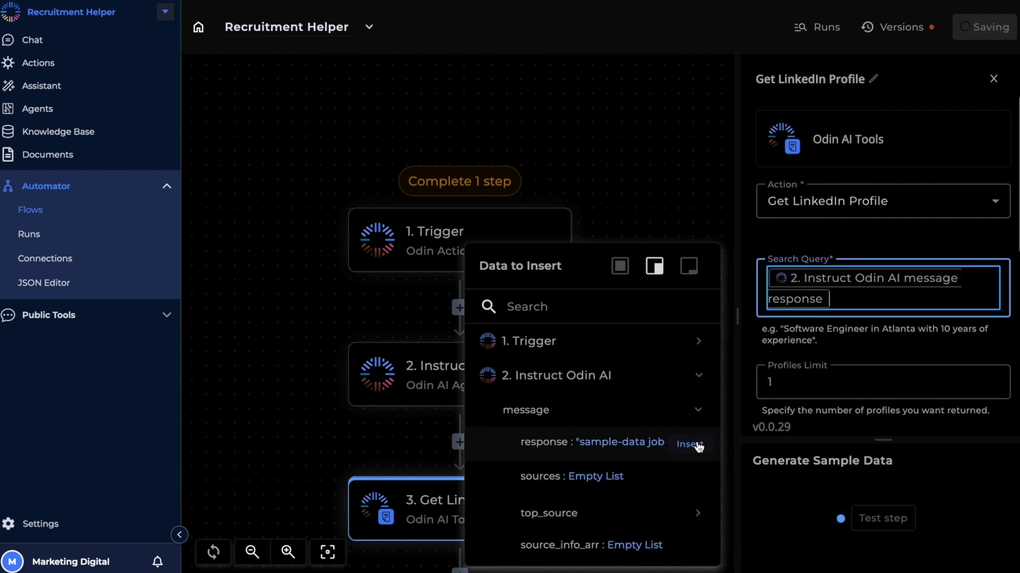
left_click(872, 336)
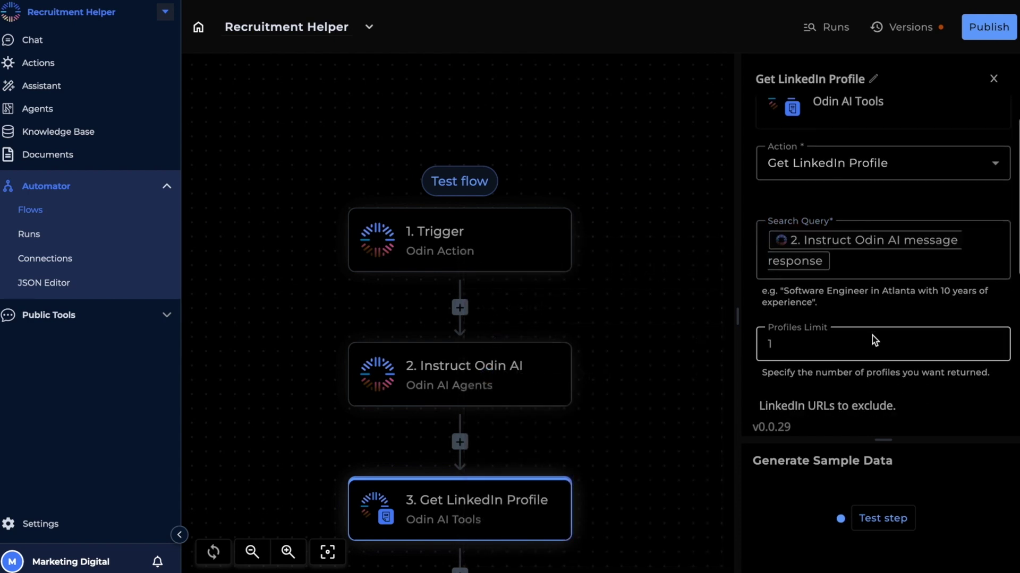
scroll(872, 336, "down", 2)
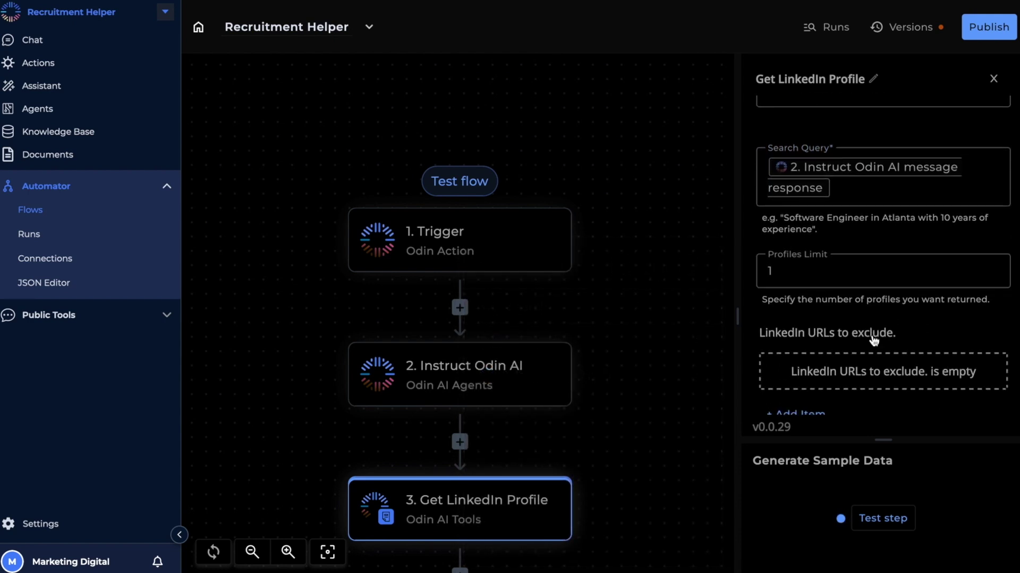
left_click(793, 275)
type("0")
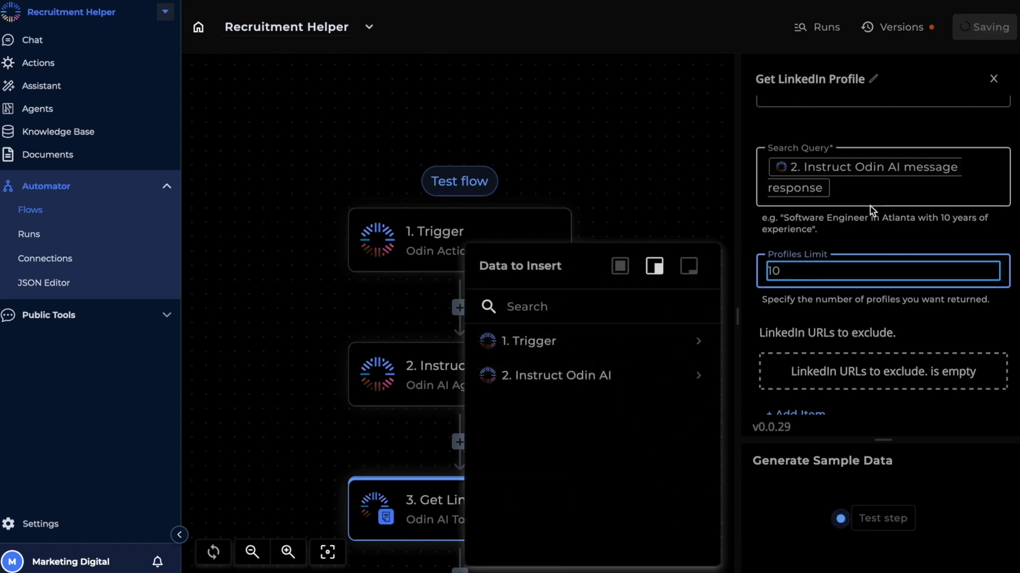
left_click(859, 246)
scroll(858, 246, "down", 2)
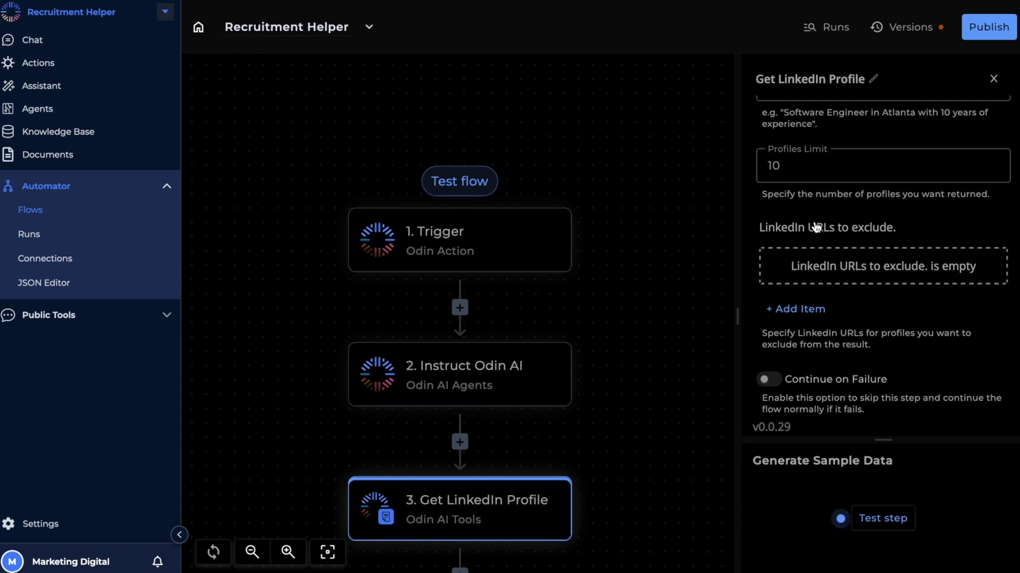
Test the Get LinkedIn Profile step successfully.
left_click(870, 520)
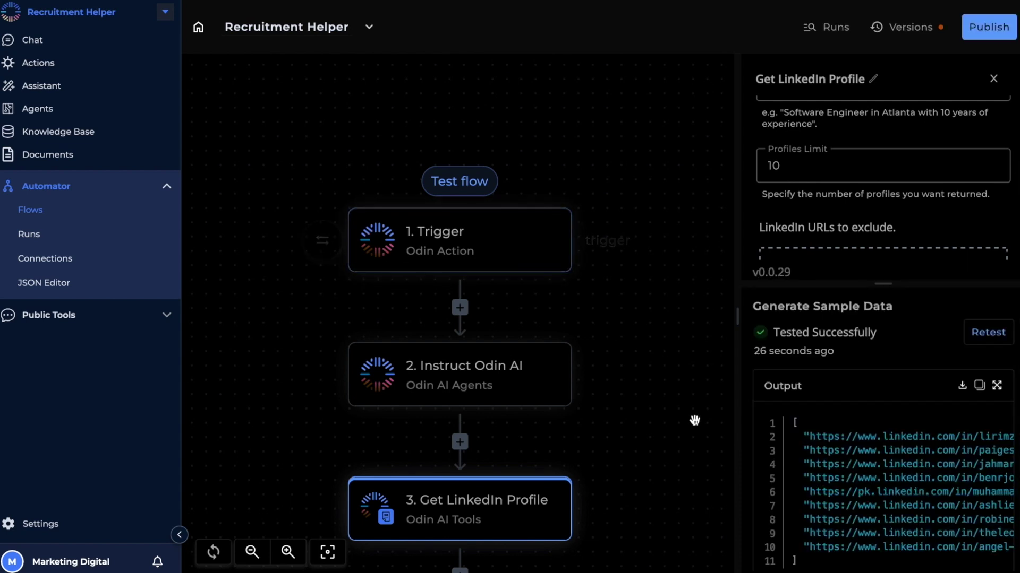
scroll(694, 419, "down", 2)
scroll(694, 420, "down", 5)
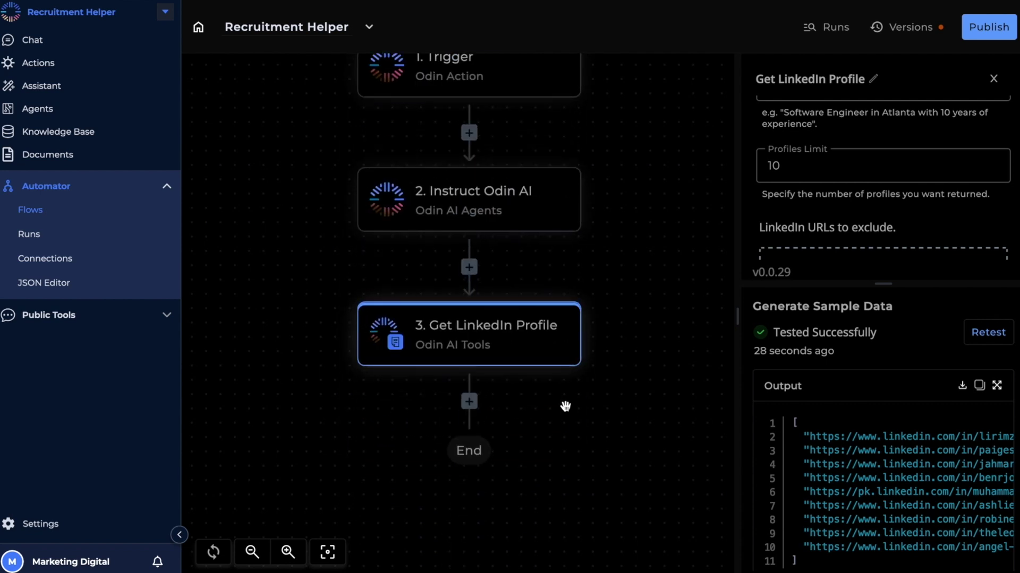
left_click(468, 402)
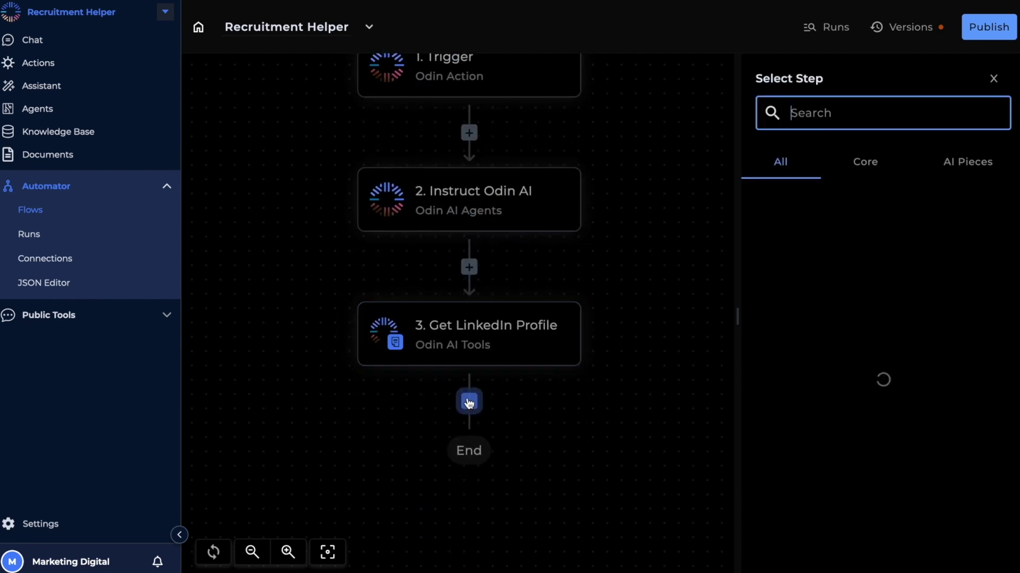
Add a Loop on Items step iterating over the Get LinkedIn Profile results.
type("loop")
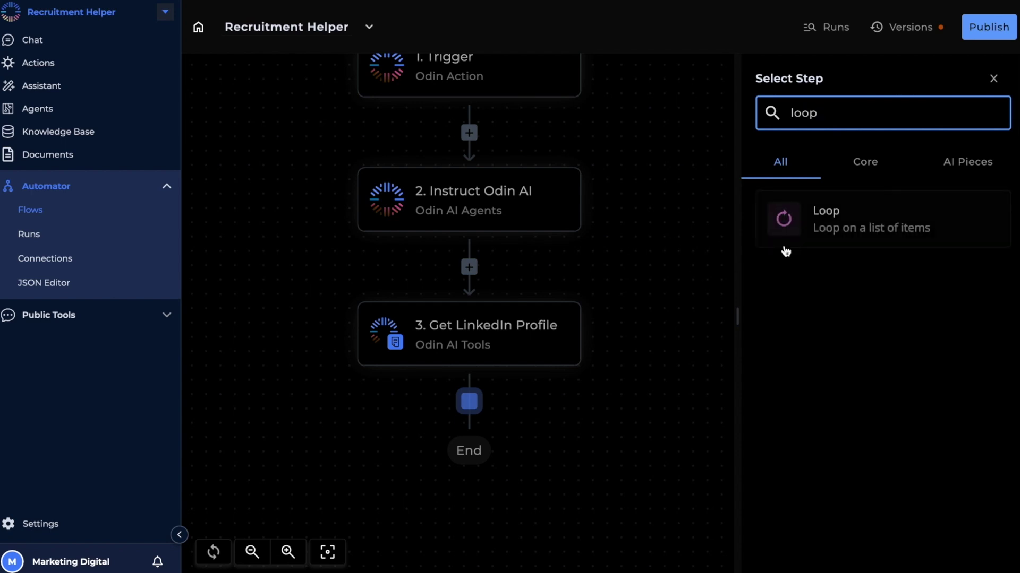
left_click(871, 227)
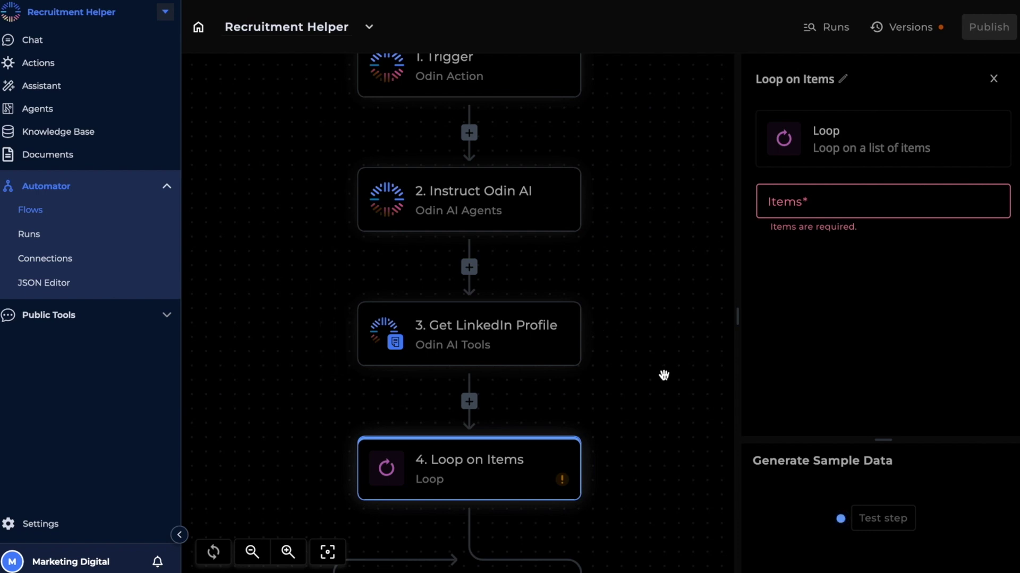
left_click(825, 202)
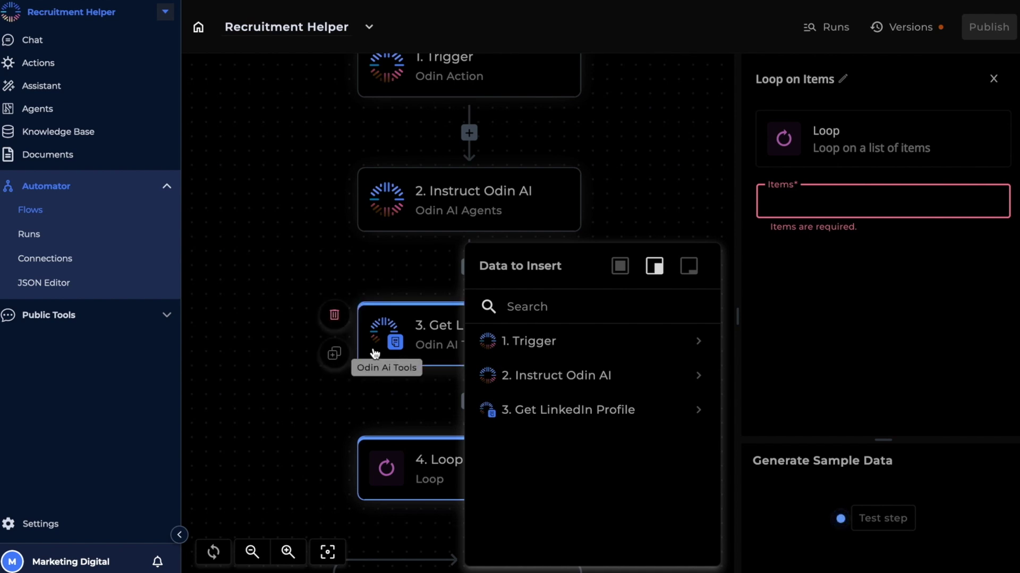
left_click(661, 410)
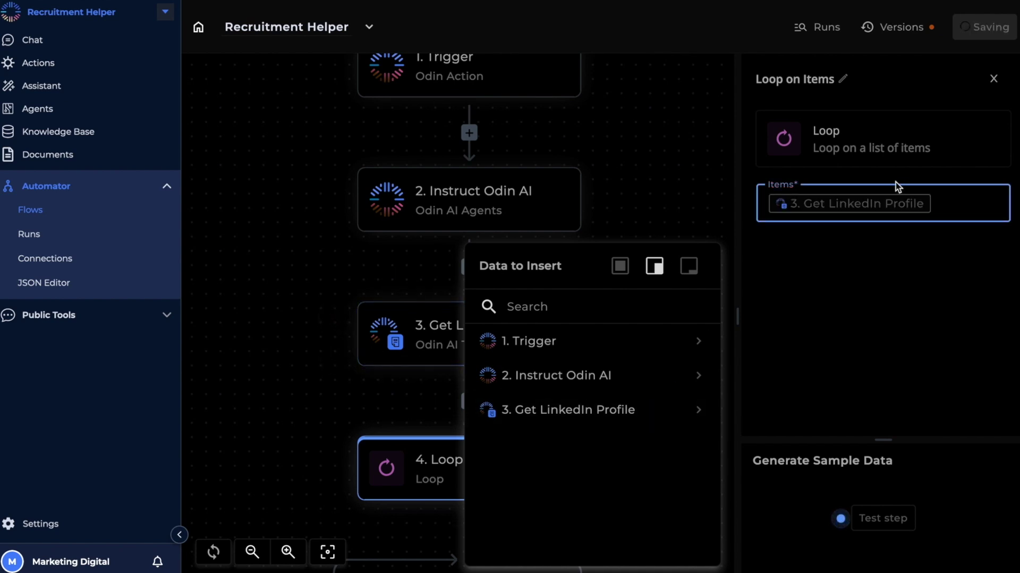
left_click(884, 263)
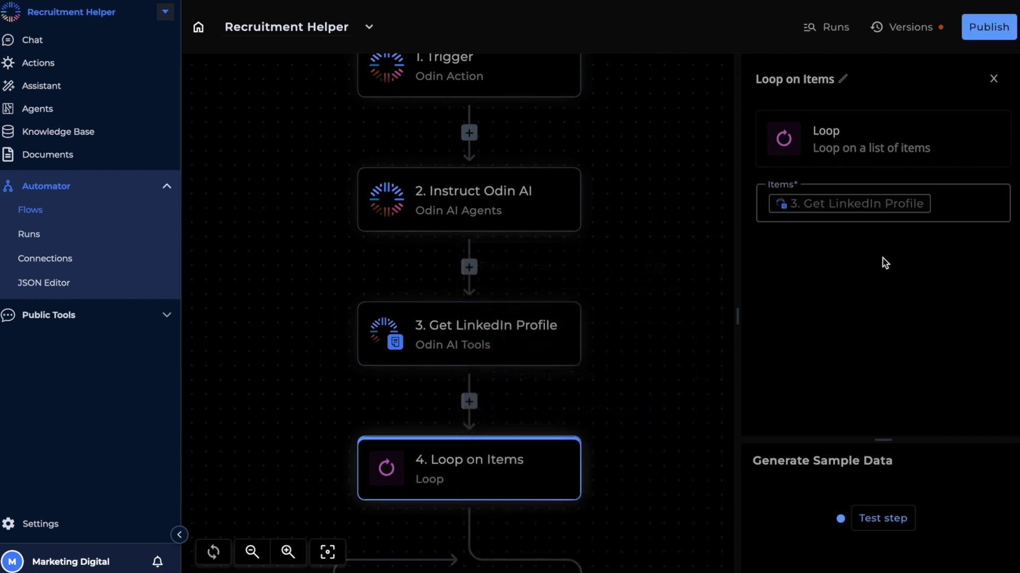
Test the loop step, then begin adding a step inside the loop.
left_click(884, 519)
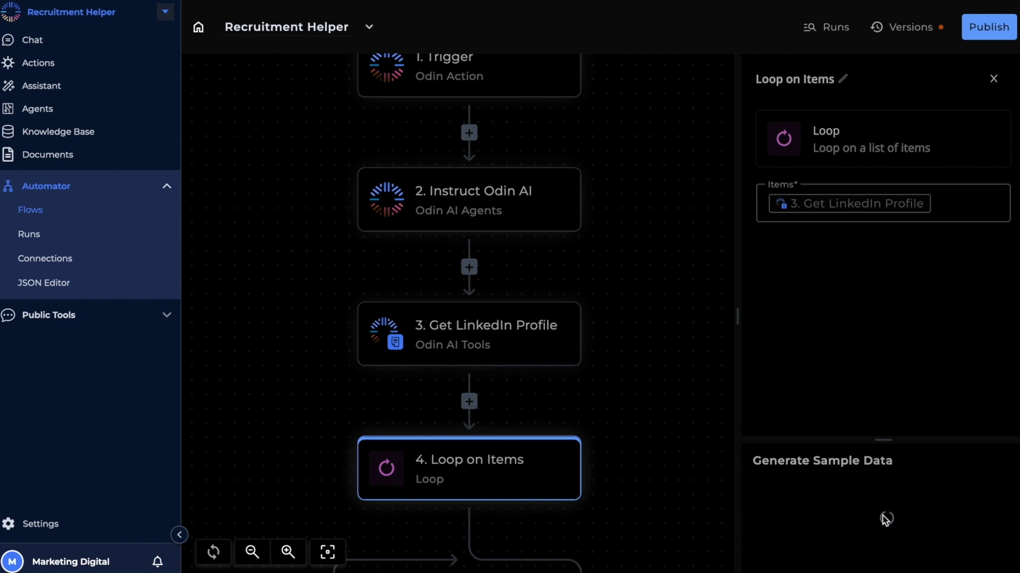
scroll(645, 468, "down", 4)
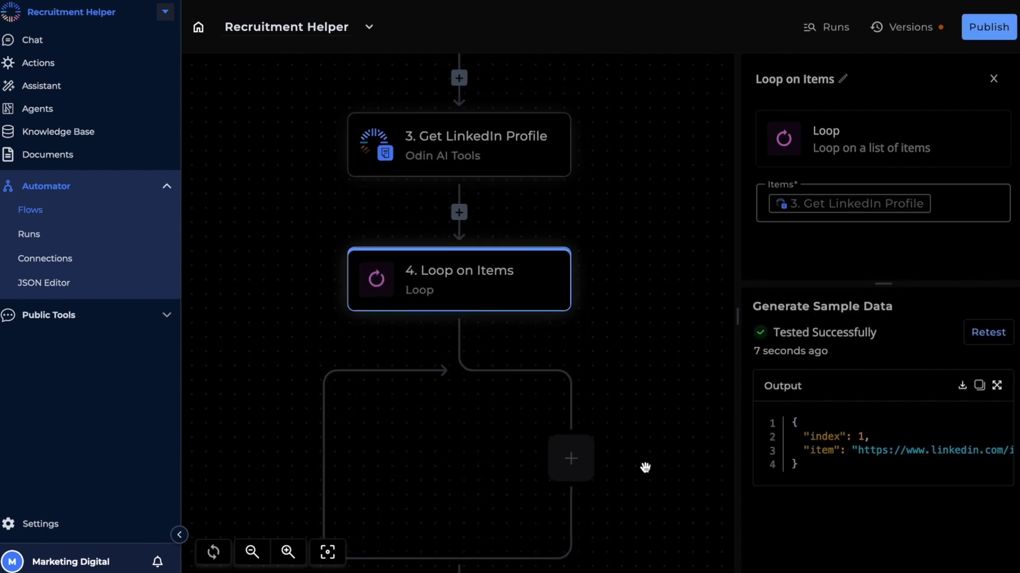
left_click(571, 460)
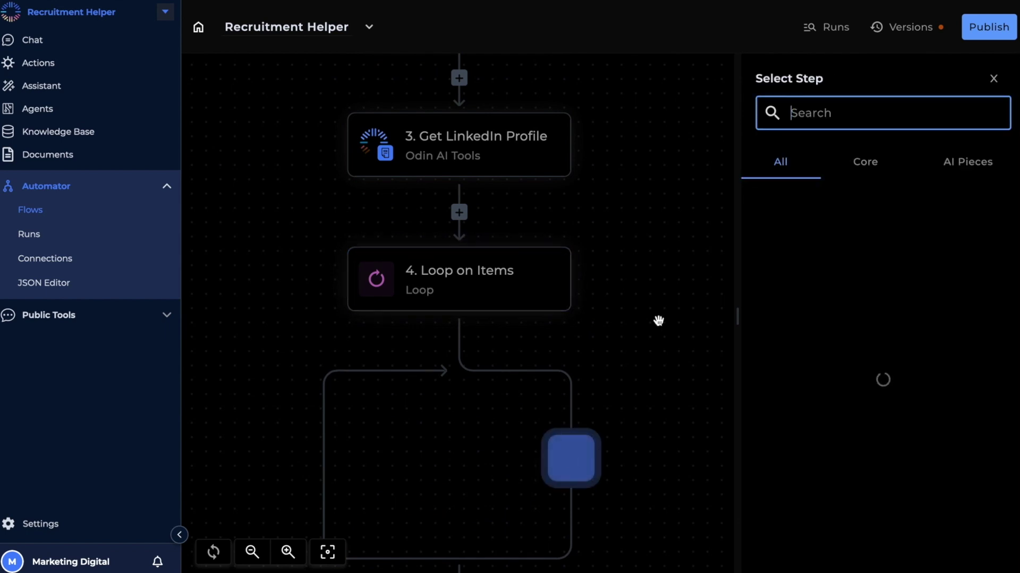
Add an Odin Response Card step inside the loop with its action set to Send Message.
type("odin res")
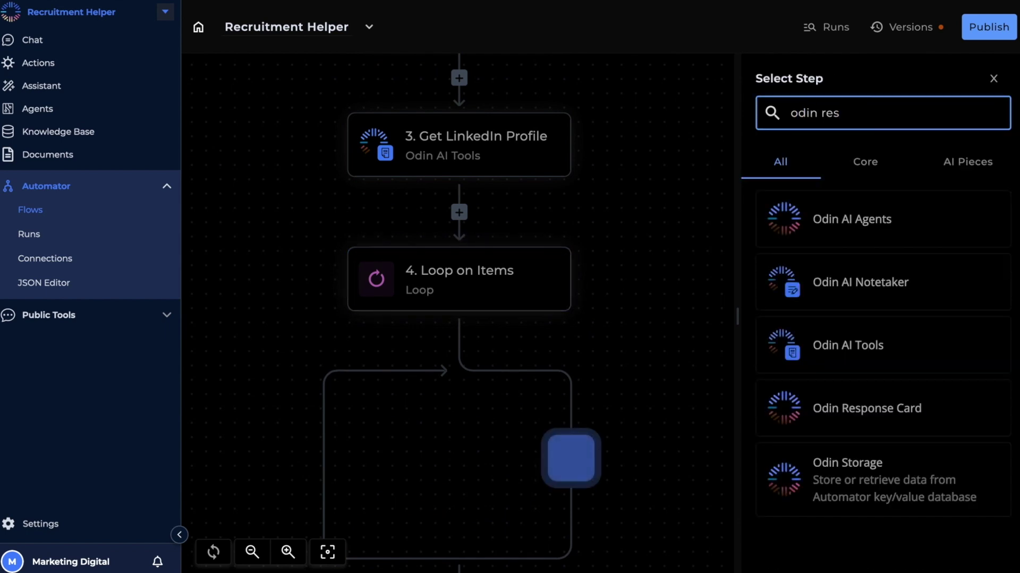
left_click(873, 223)
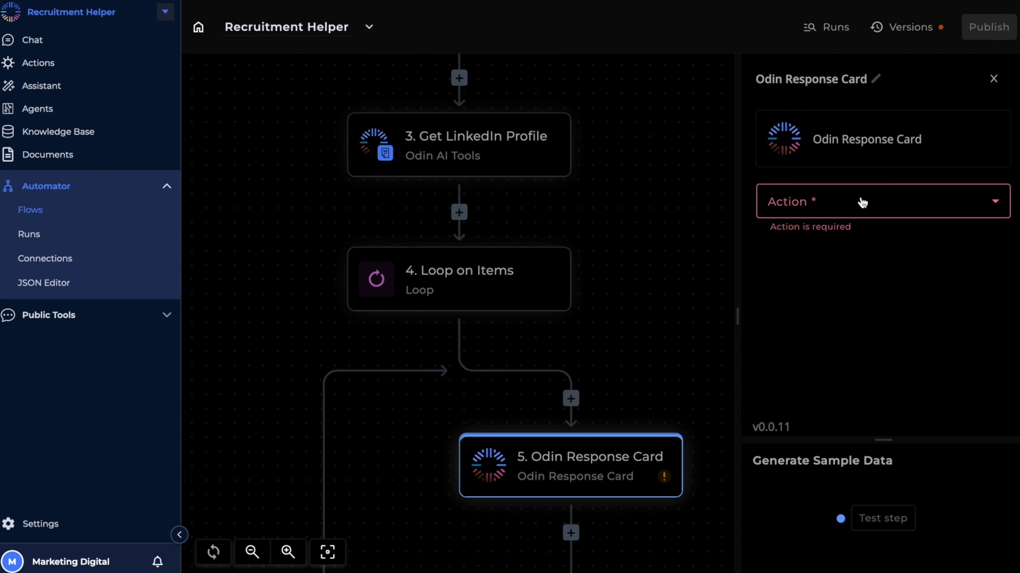
left_click(861, 201)
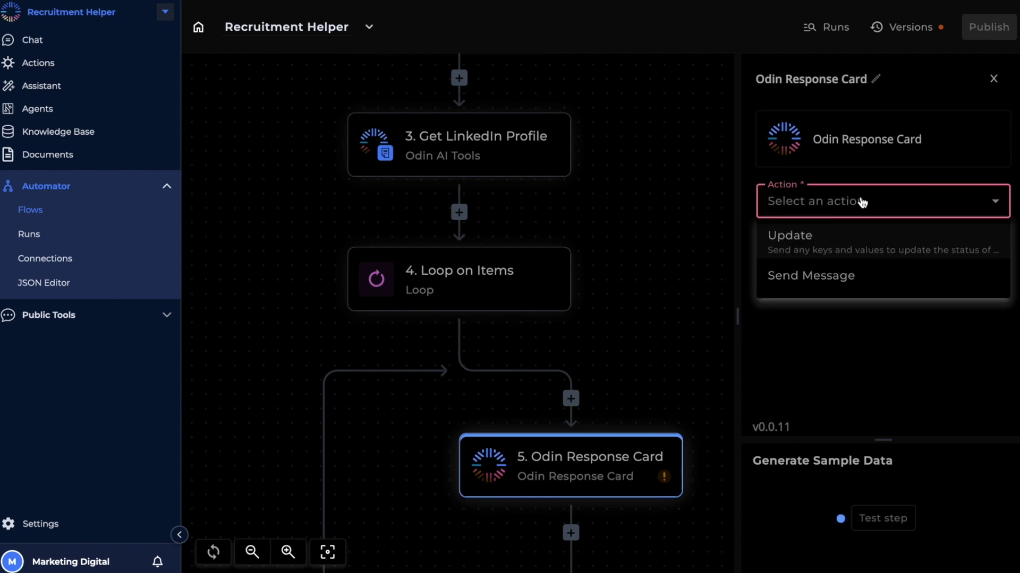
left_click(844, 277)
Set the message to the current Loop on Items item and test the step successfully.
left_click(838, 271)
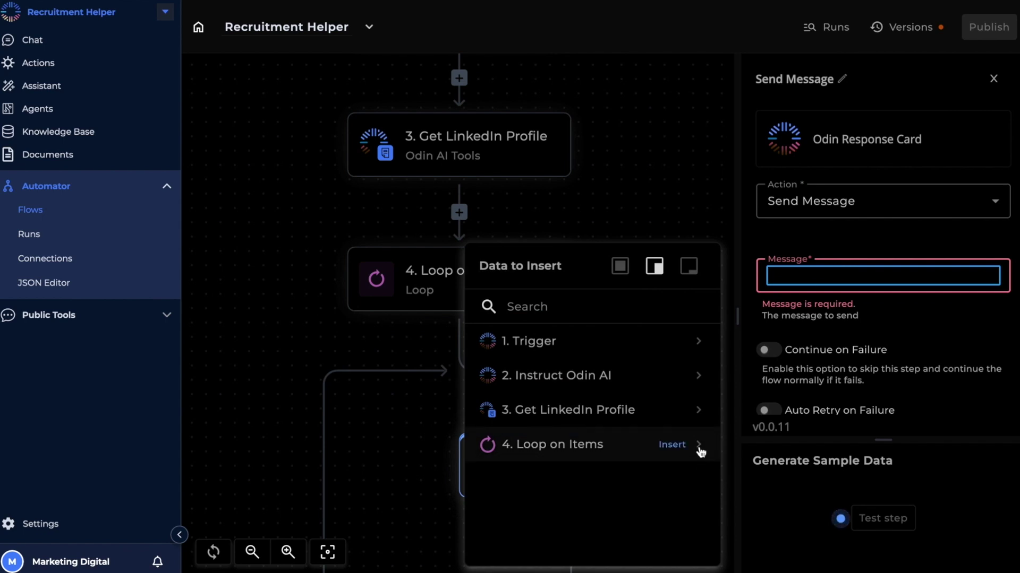
left_click(699, 449)
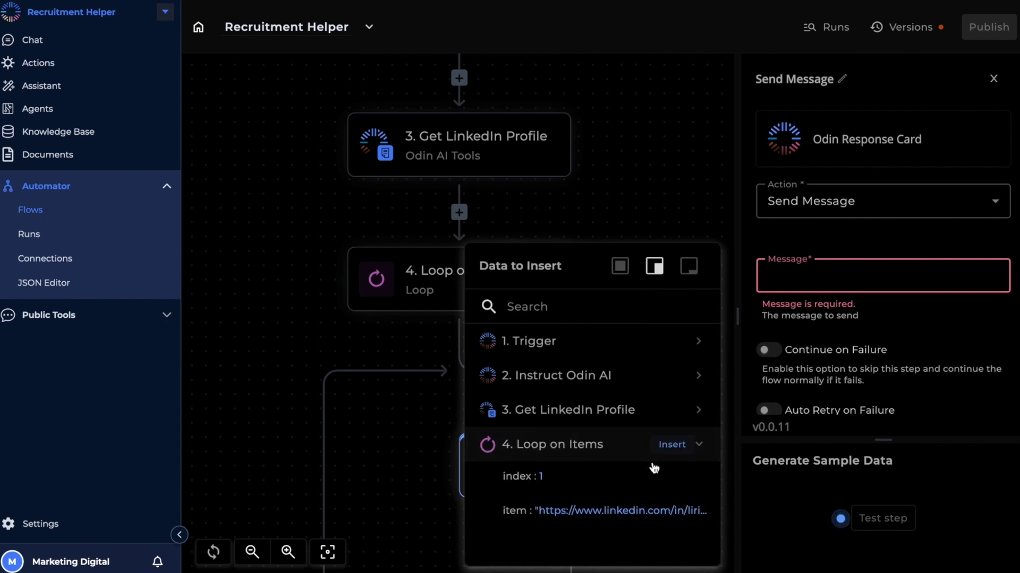
left_click(693, 514)
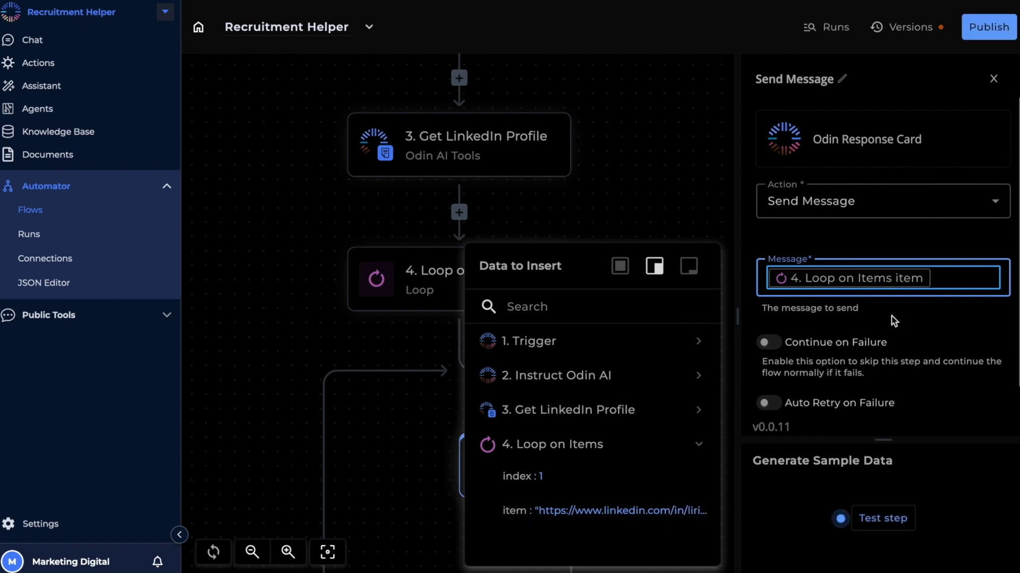
left_click(873, 521)
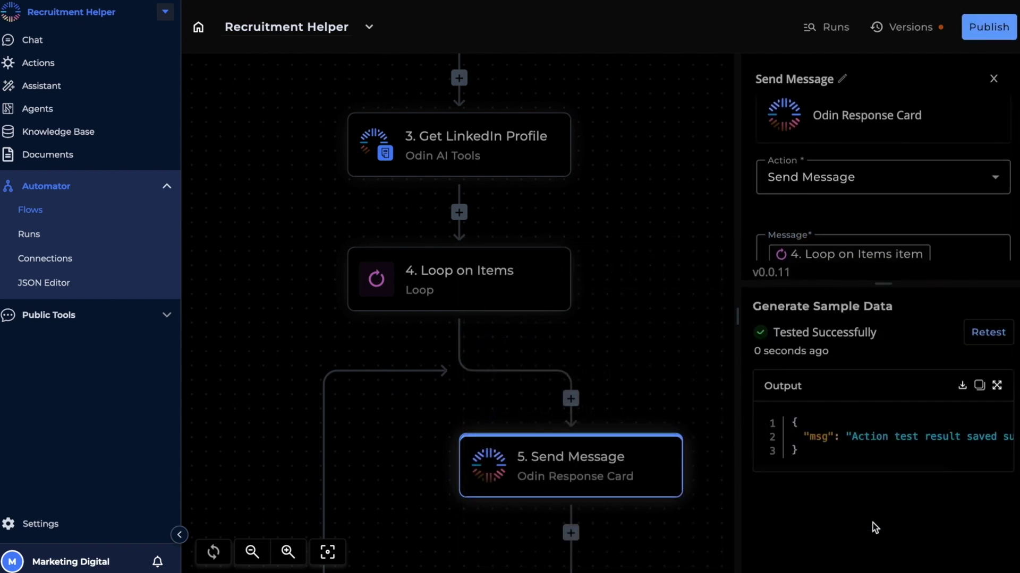
left_click(571, 536)
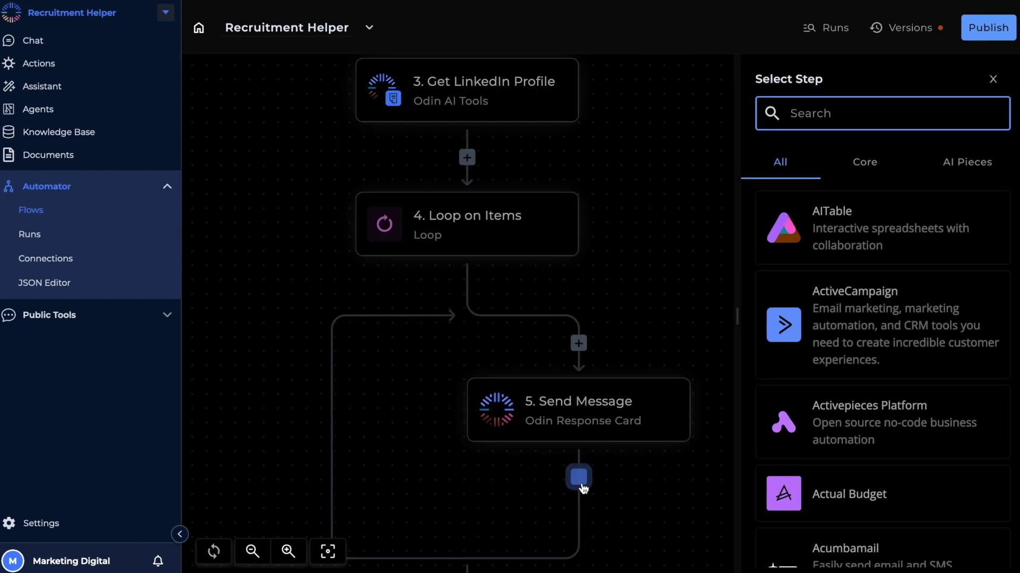
Add an Odin AI Tools step with the Seek Contact action and LinkedIn Email Finder API type.
type("Odin AI")
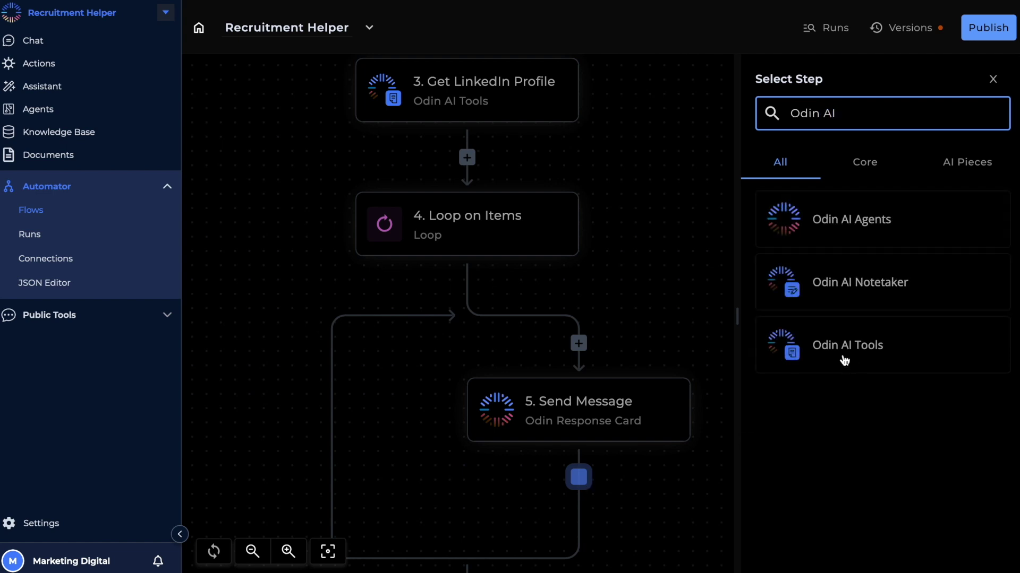
left_click(841, 353)
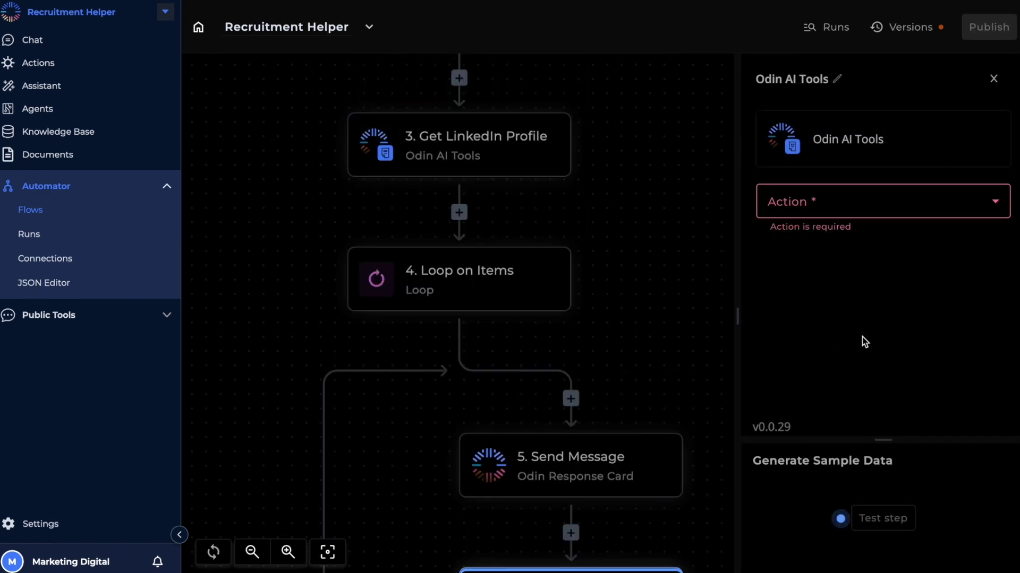
left_click(845, 205)
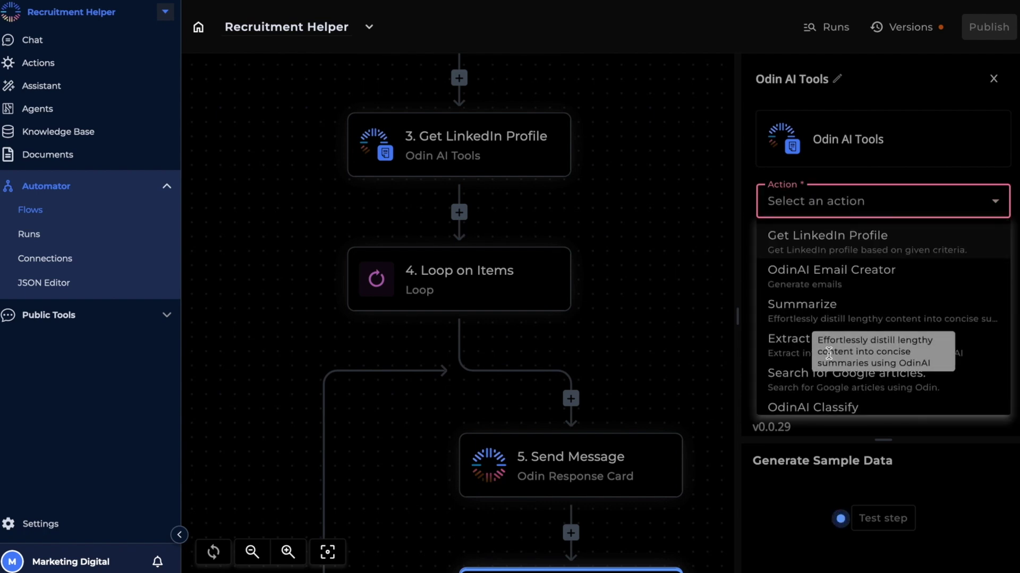
scroll(775, 387, "down", 2)
left_click(813, 361)
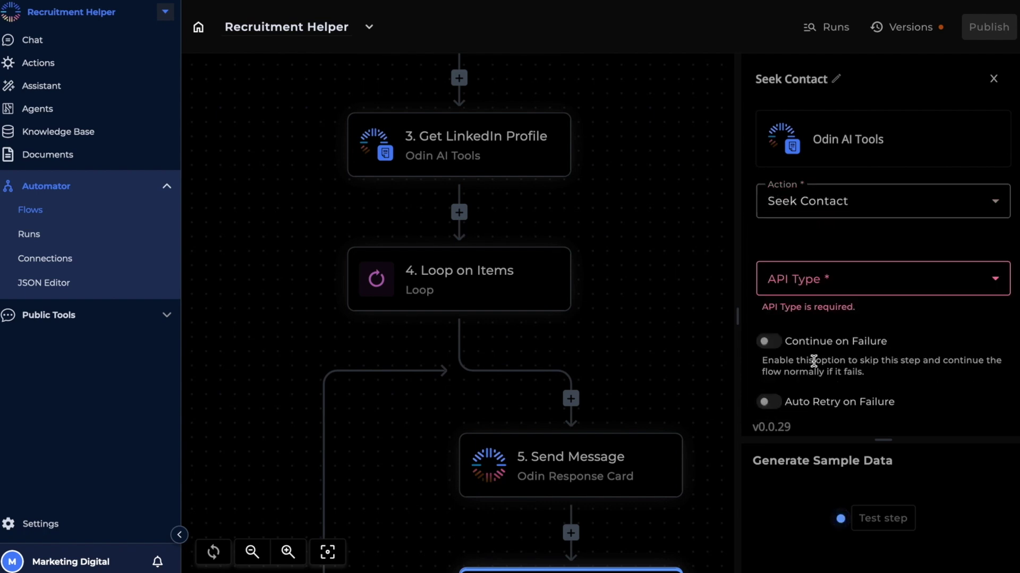
left_click(814, 283)
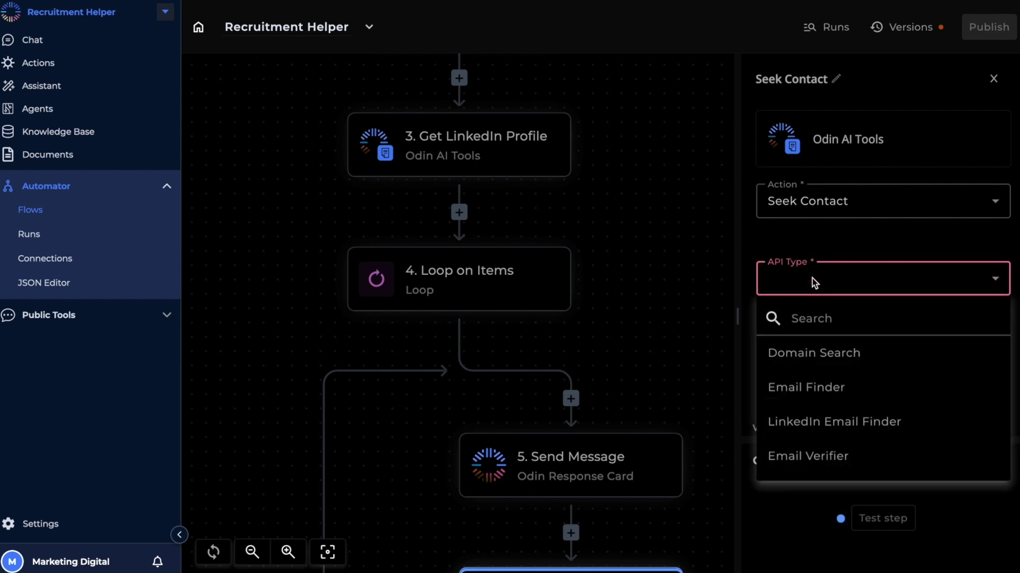
left_click(819, 422)
Set the profile URL to the current loop item, test the step, and publish the flow.
scroll(783, 250, "down", 2)
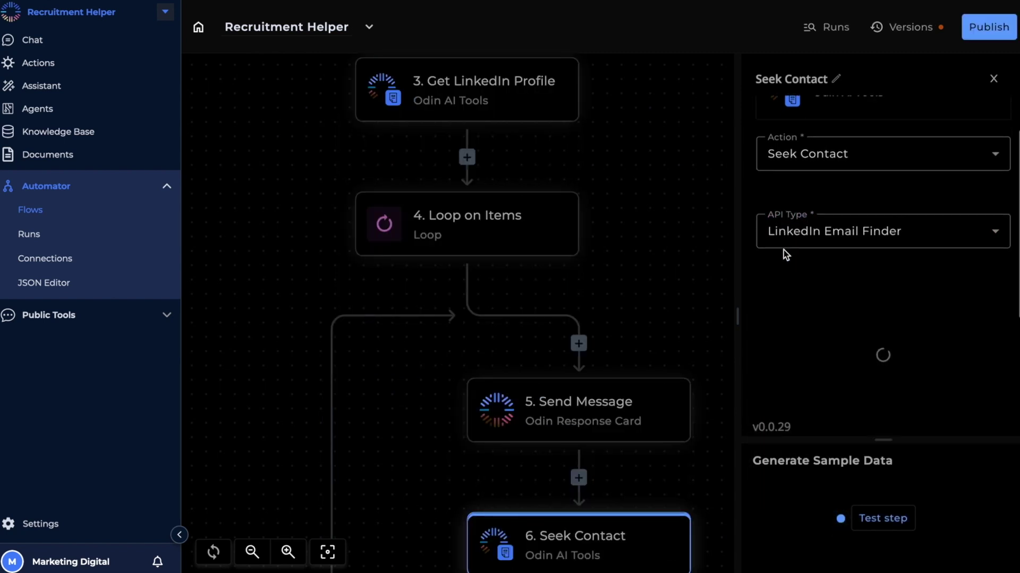
left_click(783, 250)
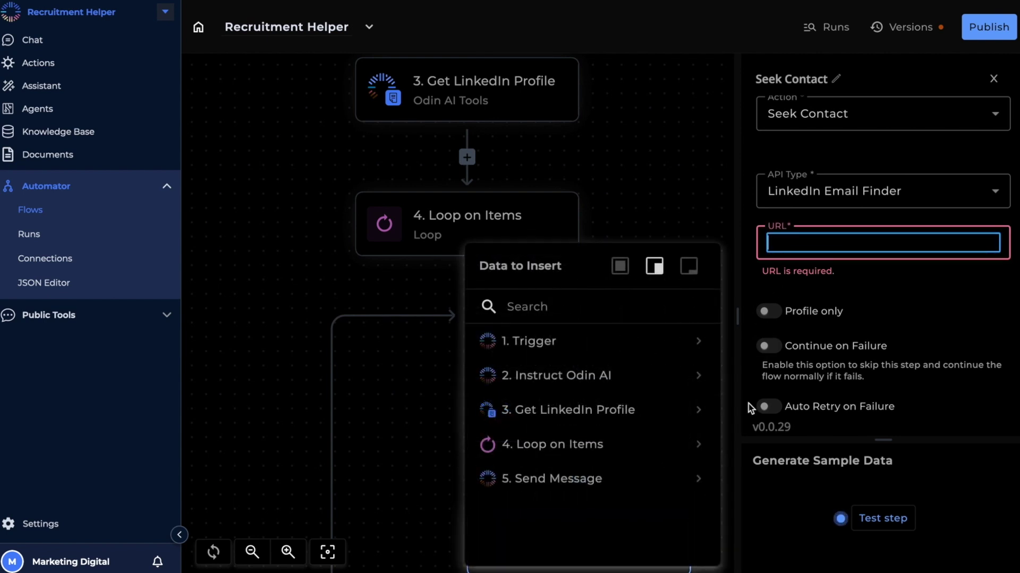
left_click(699, 446)
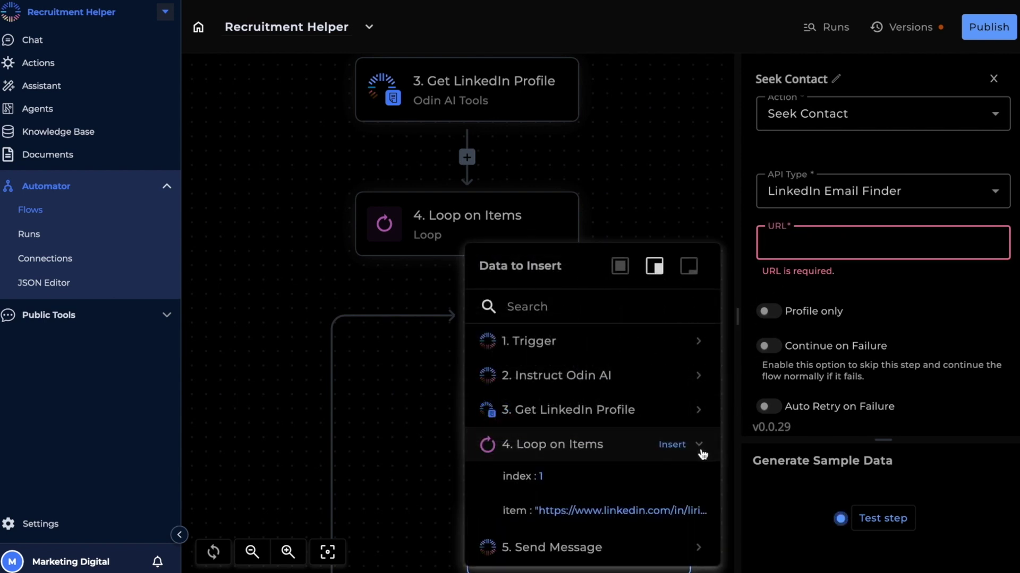
left_click(689, 512)
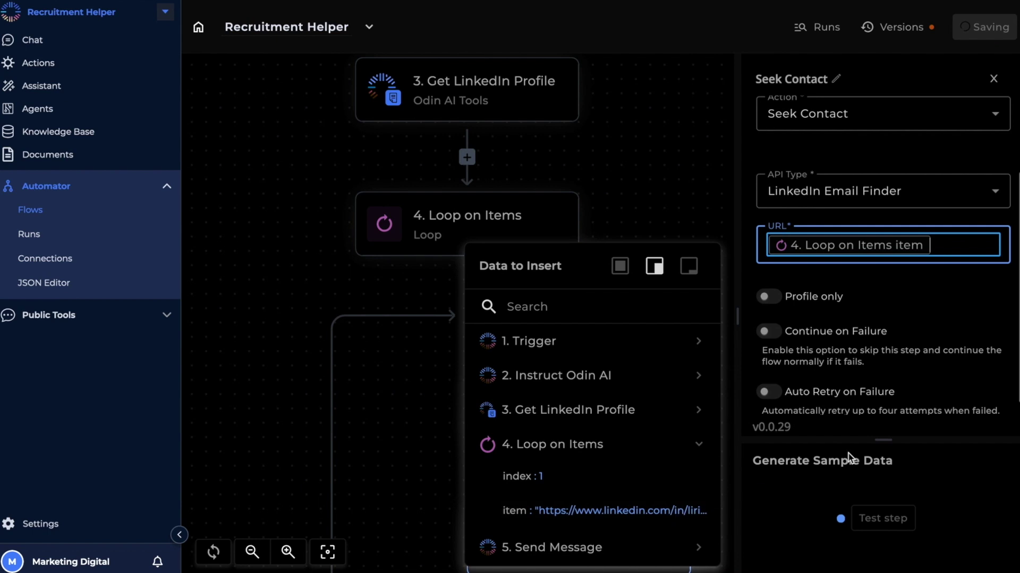
left_click(795, 542)
left_click(873, 516)
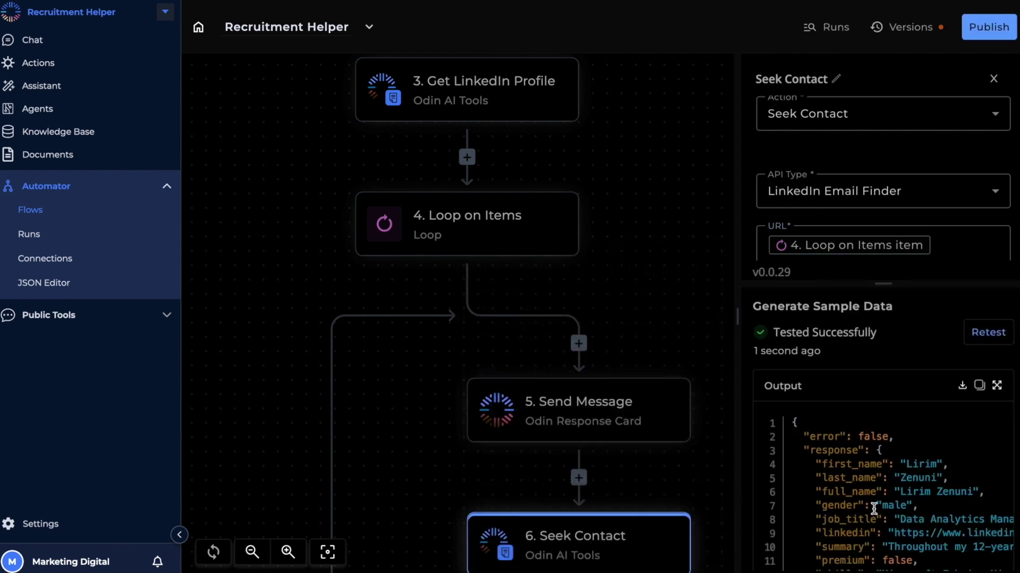
scroll(873, 508, "down", 8)
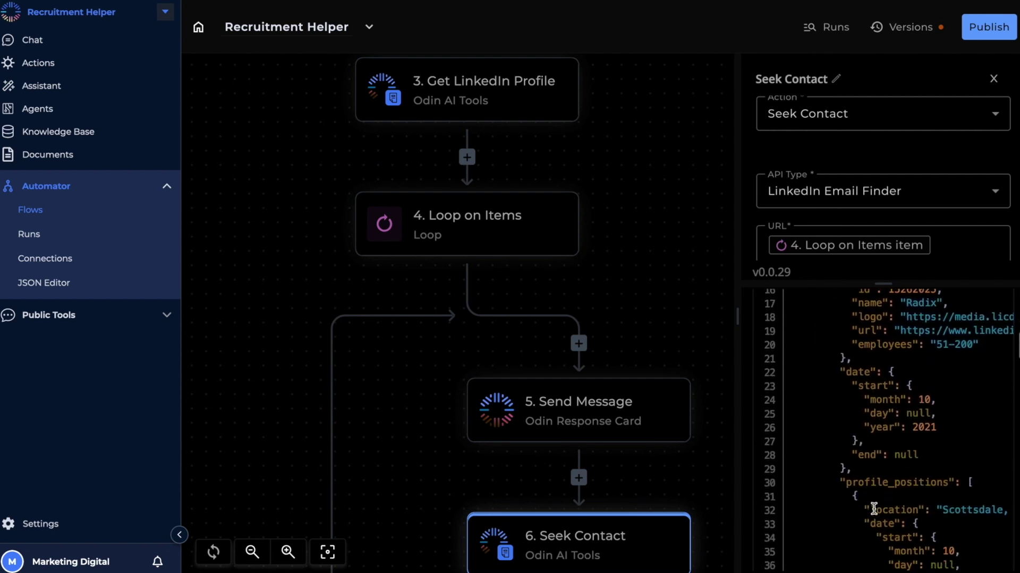
left_click(982, 25)
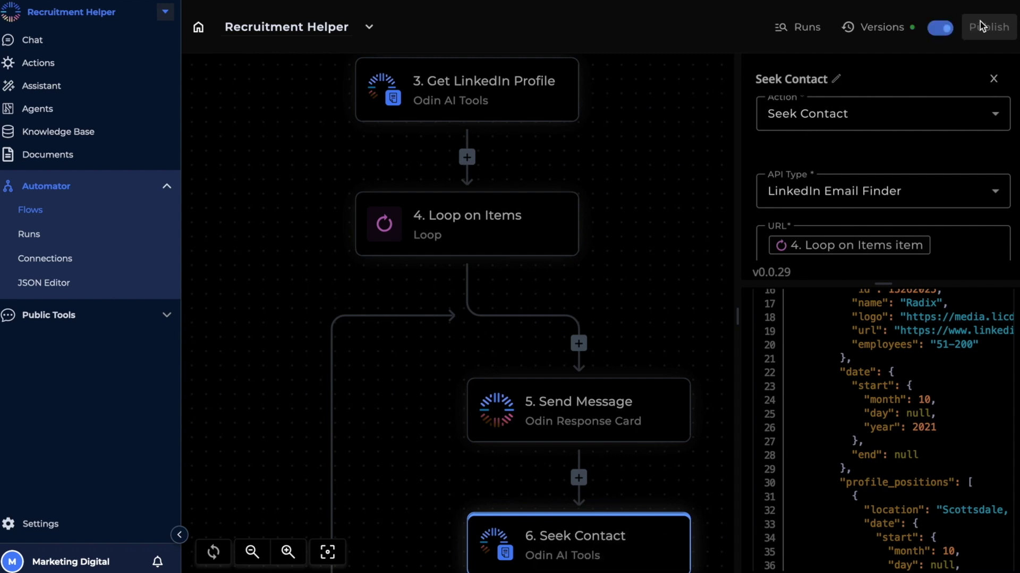
Run the Recruitment Helper action with the search query 'AI Engineer with 3 years of experience in the US'.
left_click(52, 63)
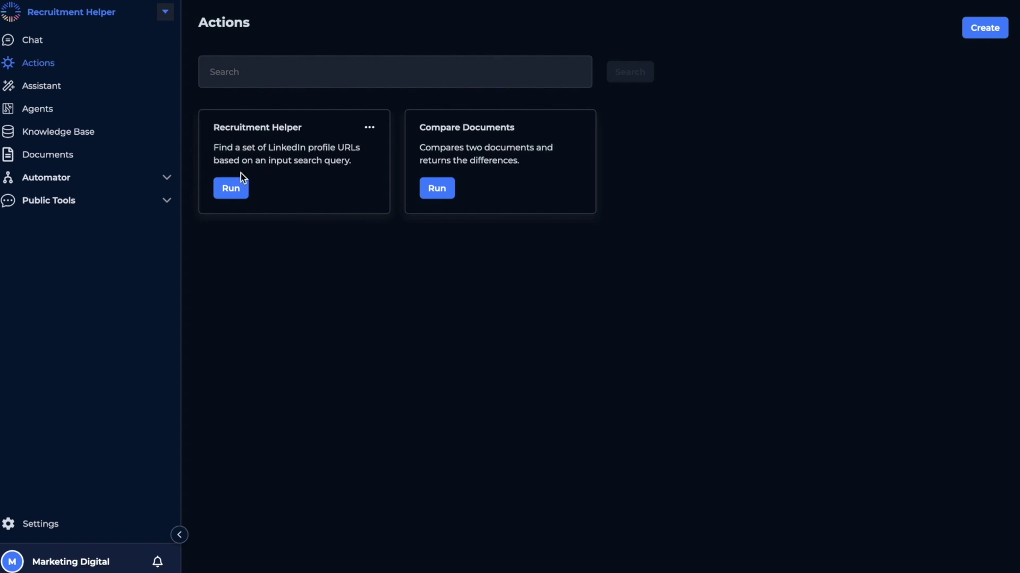
left_click(232, 189)
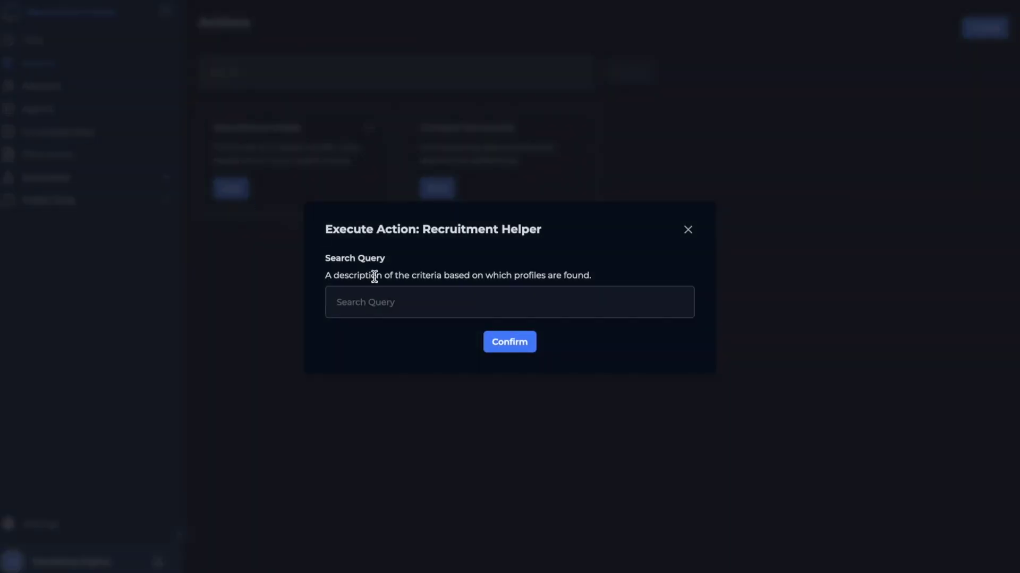
left_click(377, 313)
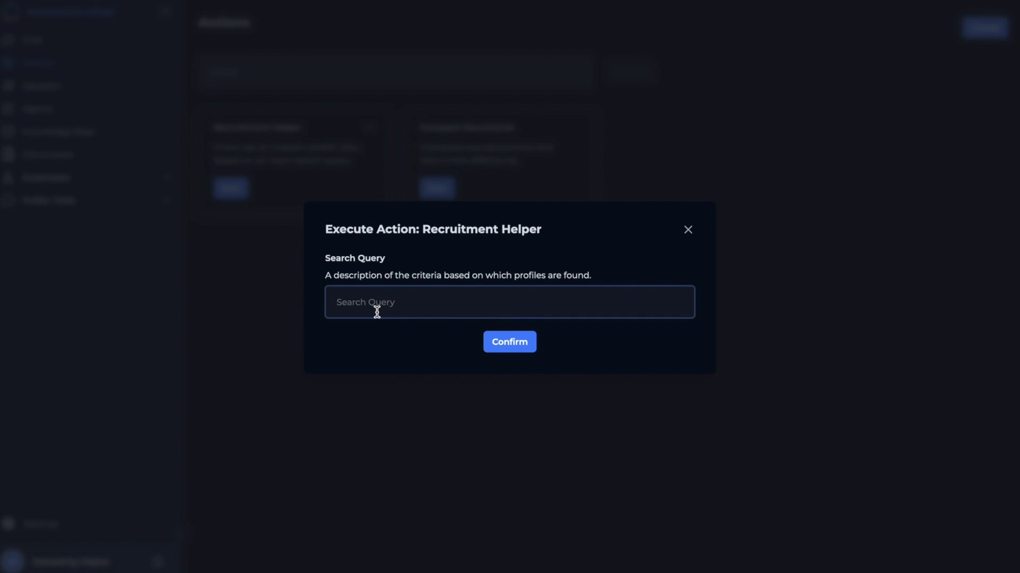
type("AI Enginm")
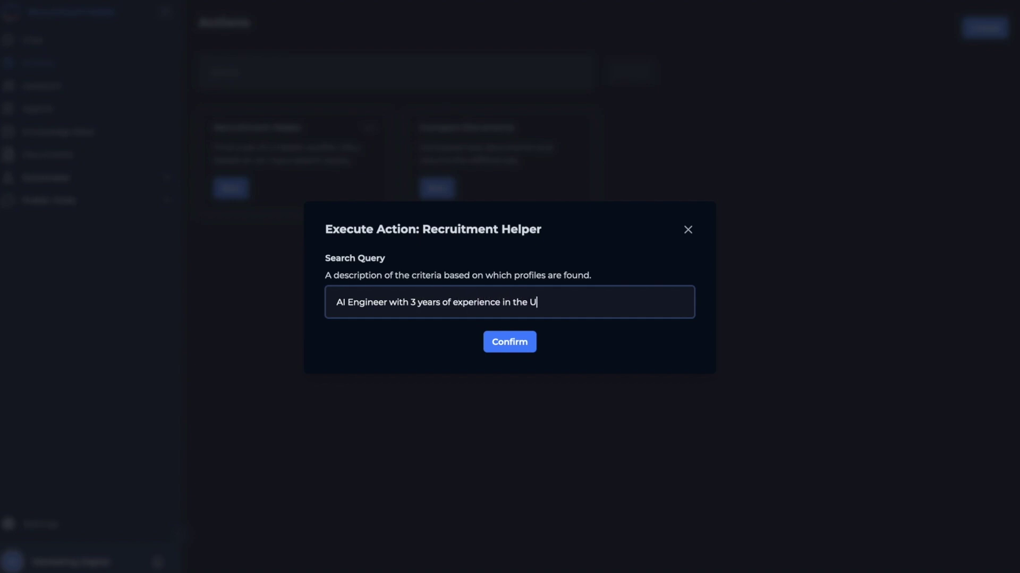
left_click(514, 343)
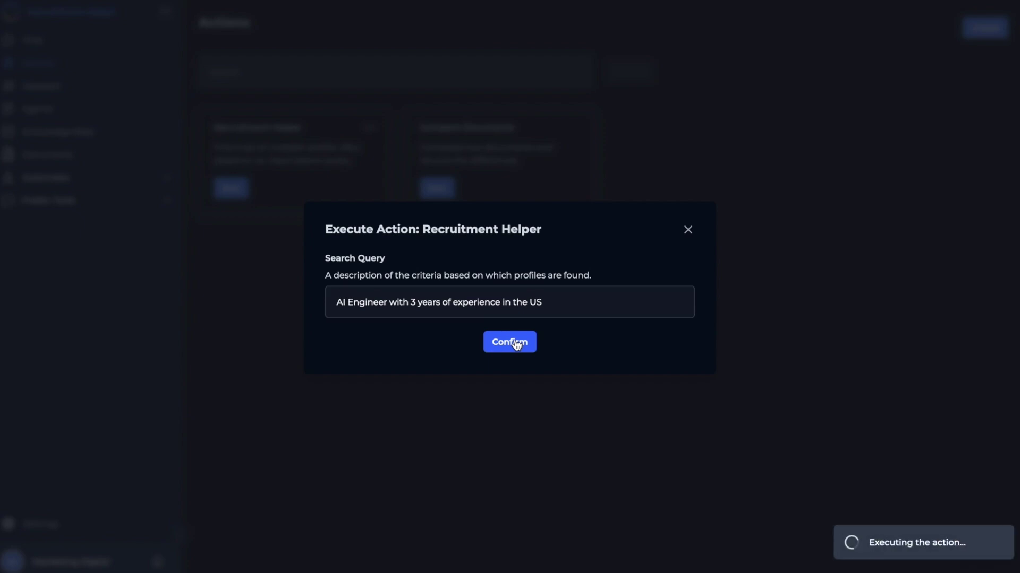